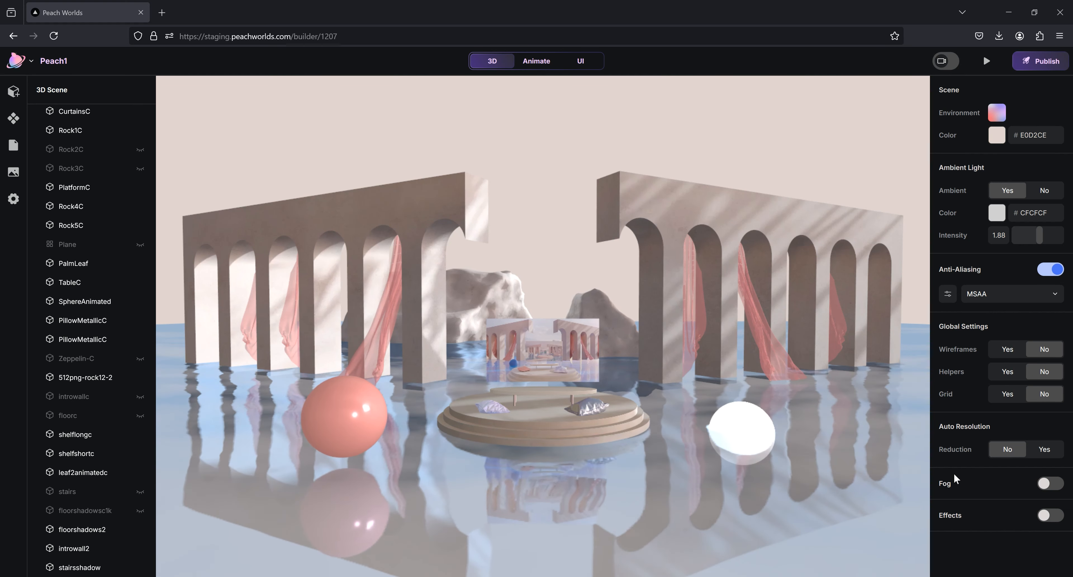
Enable fog for the scene and set the scene's background color to E8D2CB
{"action": "left_click", "coordinate": [1051, 483]}
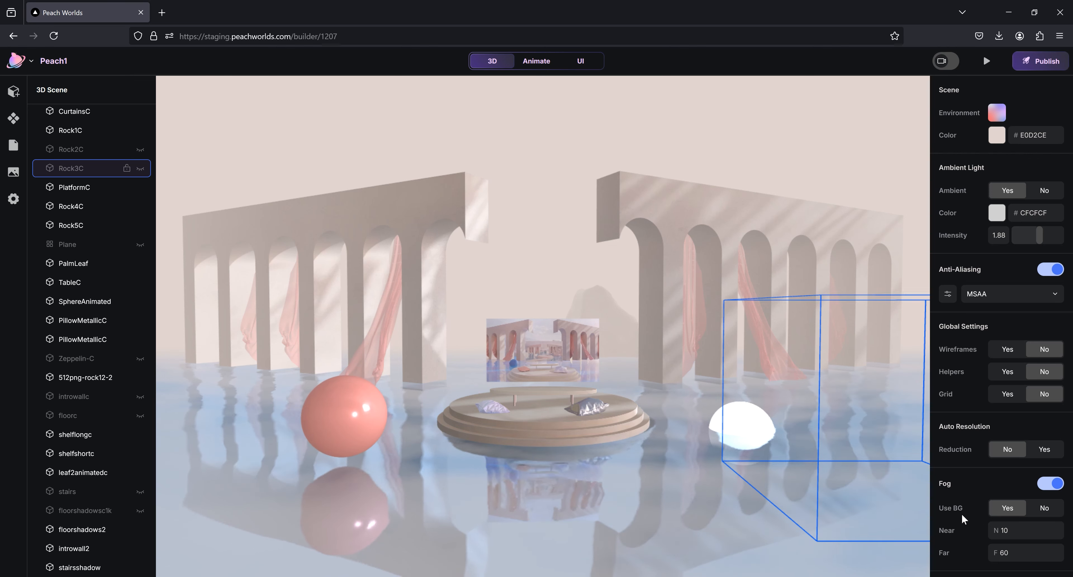
{"action": "left_click", "coordinate": [996, 135]}
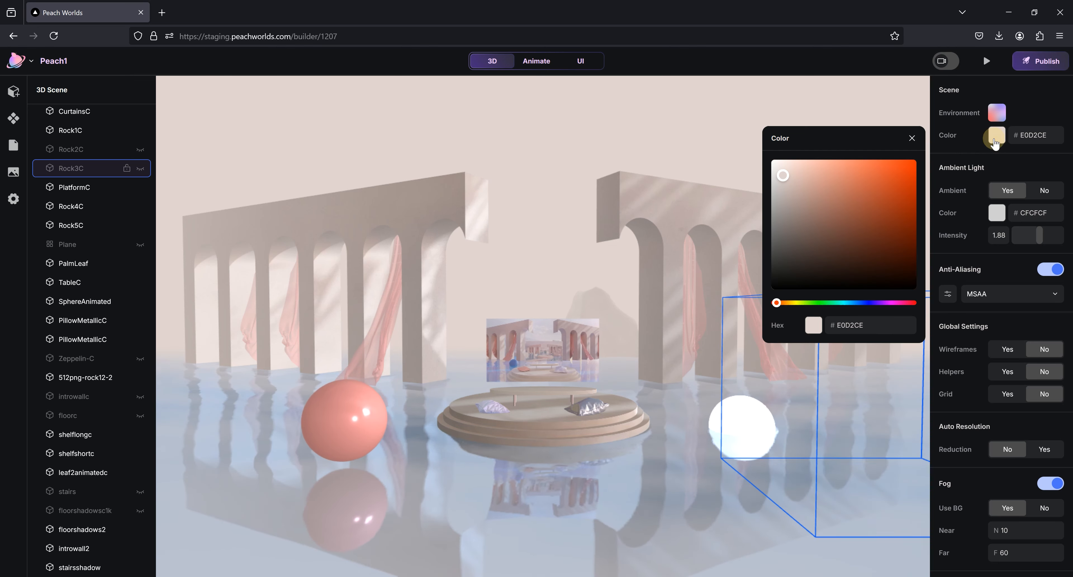
{"action": "left_click_drag", "start_coordinate": [844, 166], "coordinate": [790, 174]}
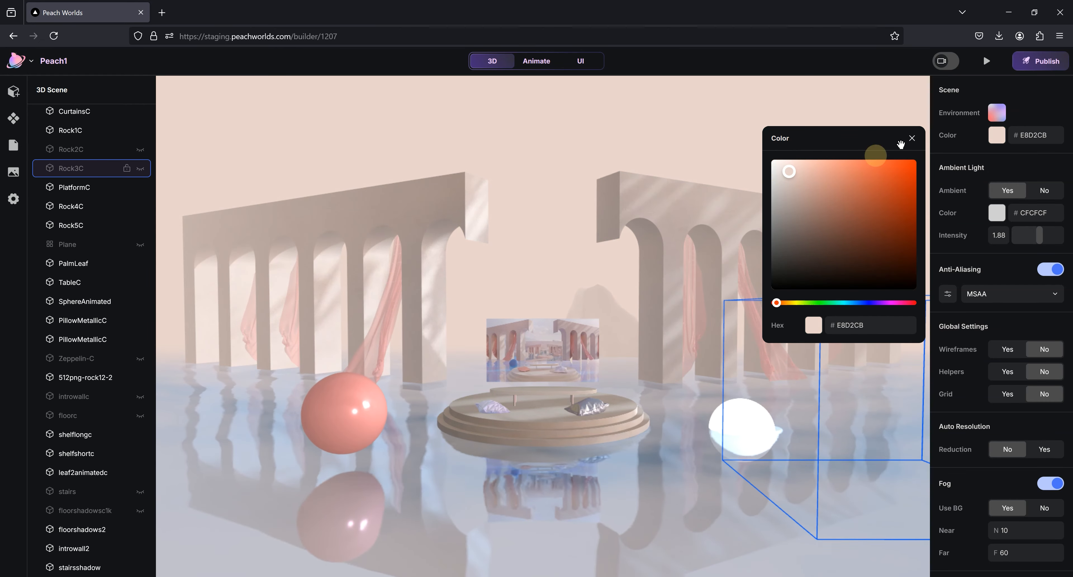
{"action": "left_click", "coordinate": [913, 138]}
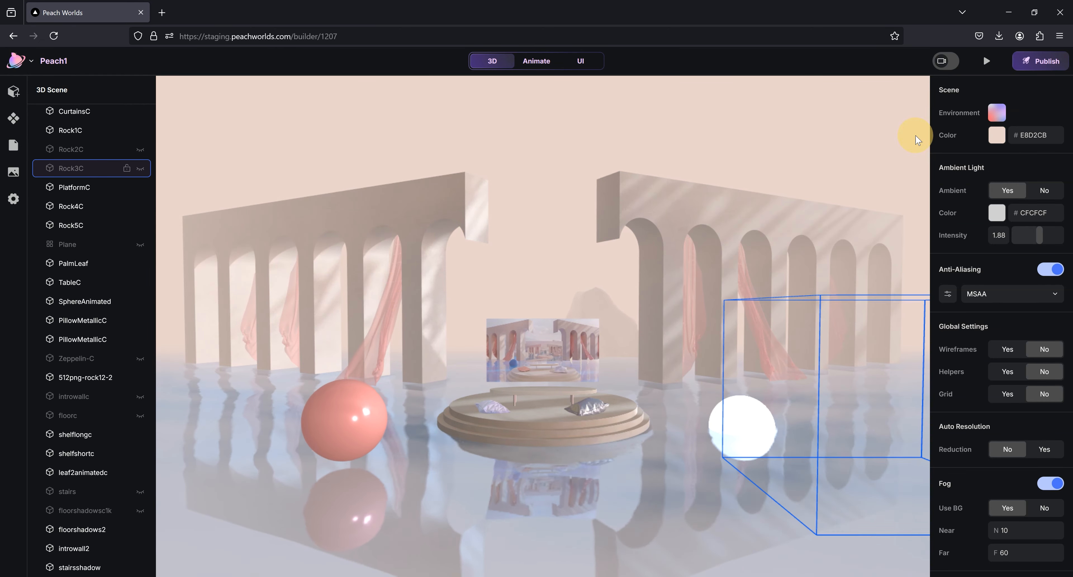
Try a custom fog color of EA9999 instead of the background color, and return the fog to the background color
{"action": "left_click", "coordinate": [1042, 508]}
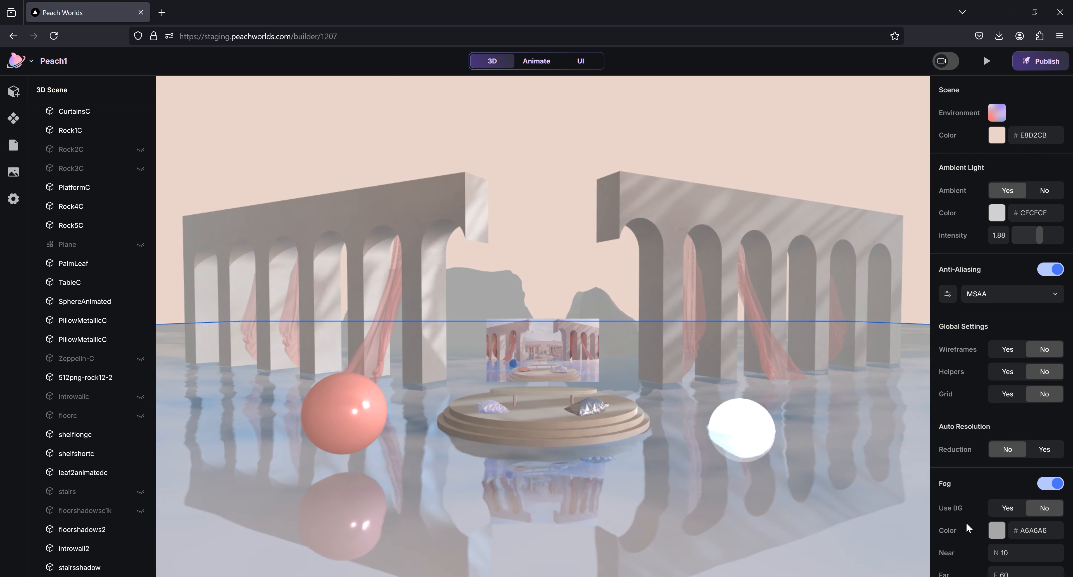
{"action": "scroll", "coordinate": [965, 522], "scroll_direction": "down", "scroll_amount": 1}
{"action": "left_click", "coordinate": [996, 497]}
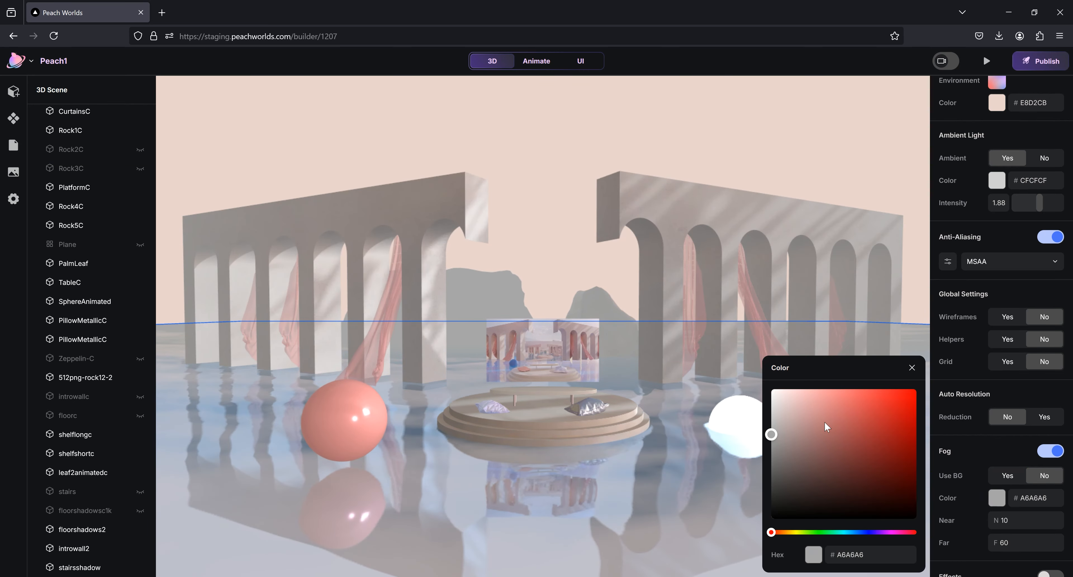
{"action": "mouse_move", "coordinate": [825, 422]}
{"action": "left_mouse_down"}
{"action": "mouse_move", "coordinate": [855, 407]}
{"action": "mouse_move", "coordinate": [839, 398]}
{"action": "mouse_move", "coordinate": [828, 420]}
{"action": "mouse_move", "coordinate": [826, 405]}
{"action": "mouse_move", "coordinate": [838, 405]}
{"action": "mouse_move", "coordinate": [827, 403]}
{"action": "left_mouse_up"}
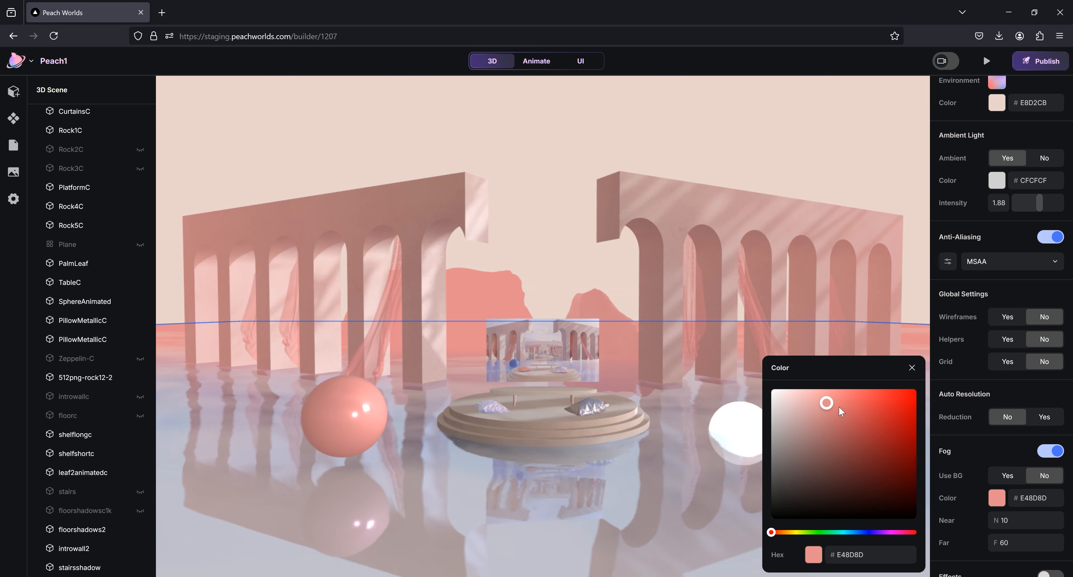
{"action": "left_click_drag", "start_coordinate": [827, 403], "coordinate": [822, 399]}
{"action": "left_click", "coordinate": [912, 367]}
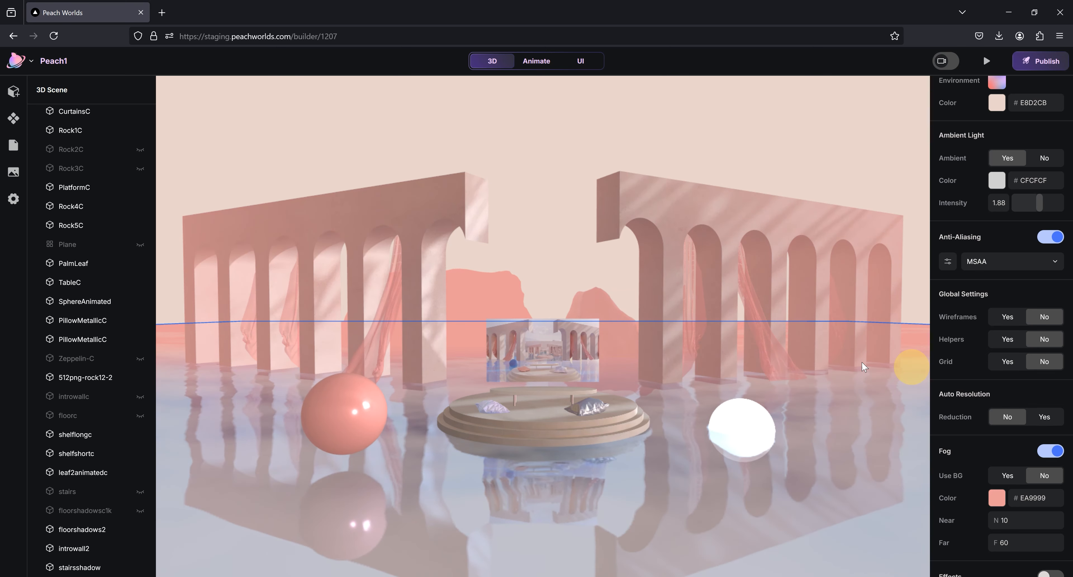
{"action": "left_click", "coordinate": [1005, 475]}
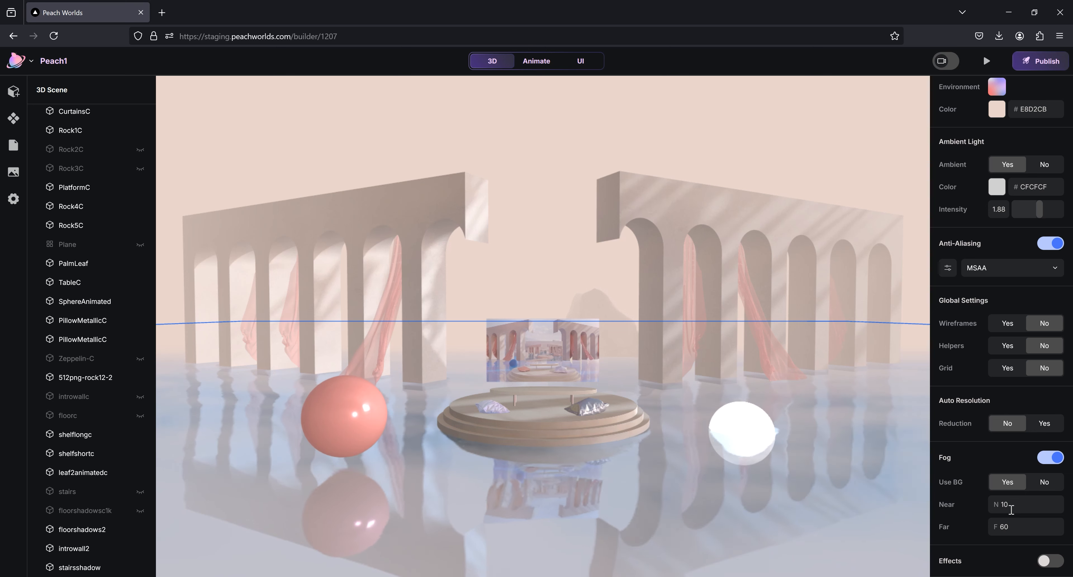
Set the fog's far distance to 120 and its near distance to 50
{"action": "left_click", "coordinate": [1002, 530]}
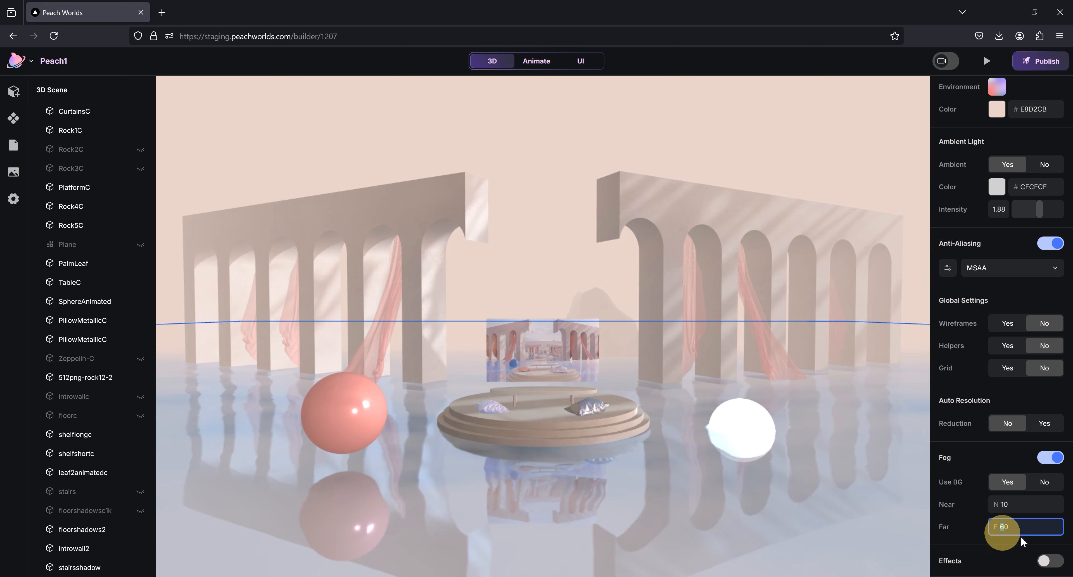
{"action": "type", "text": "12"}
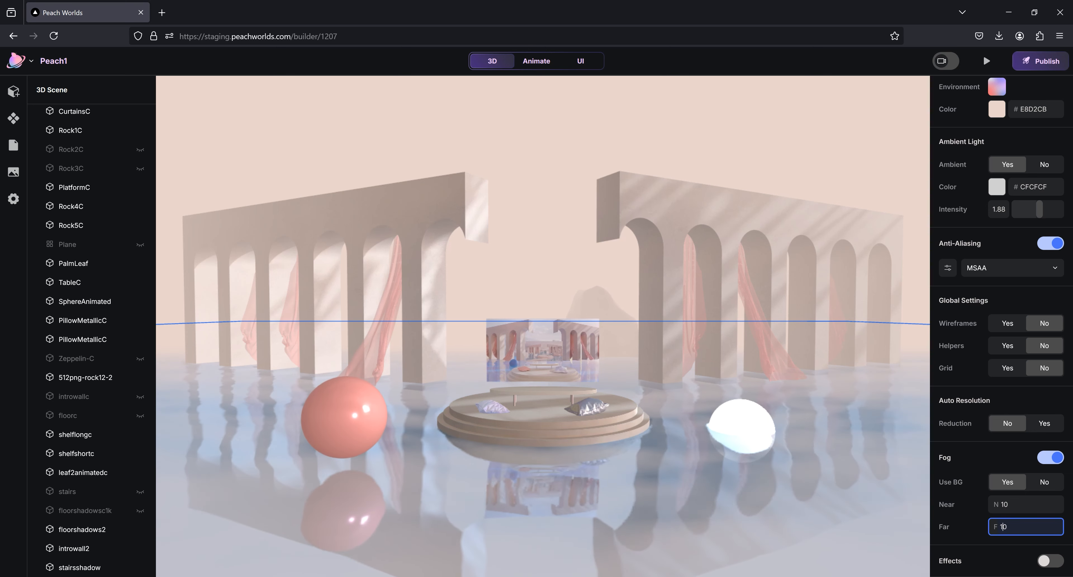
{"action": "key", "text": "Return"}
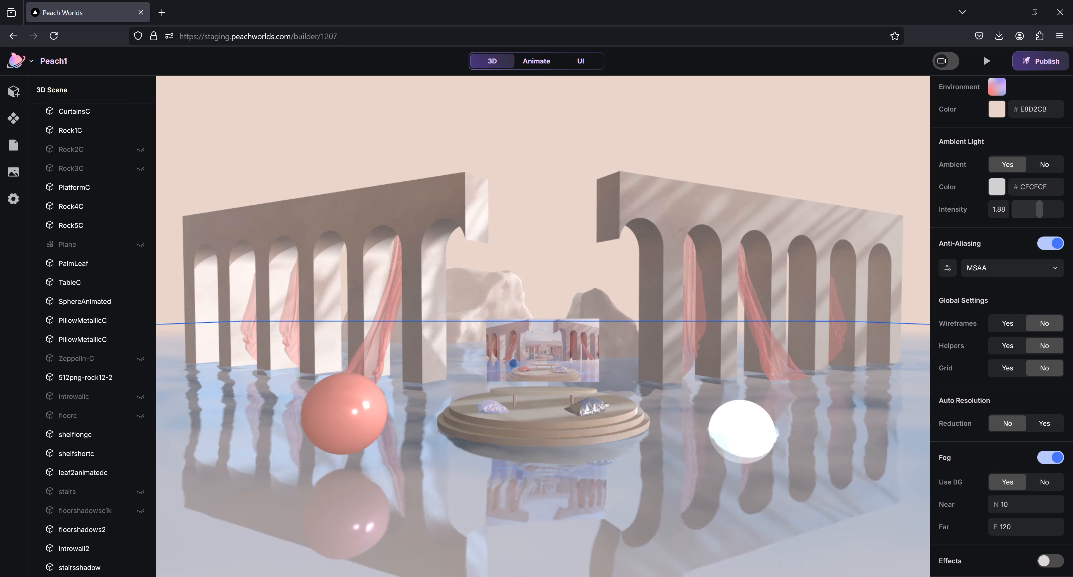
{"action": "left_click", "coordinate": [1006, 504]}
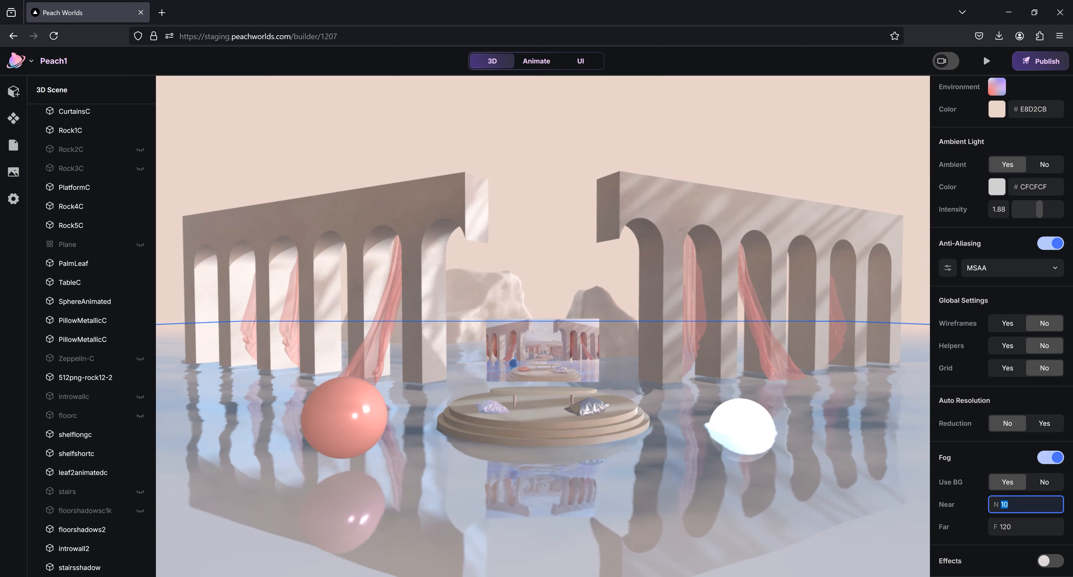
{"action": "type", "text": "50"}
{"action": "left_click", "coordinate": [728, 420]}
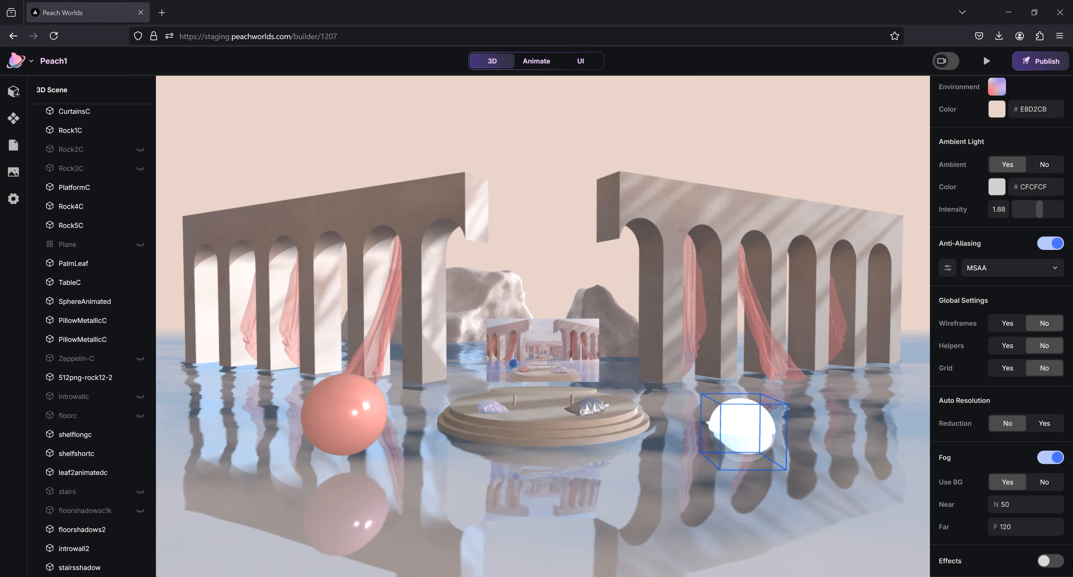
Set the fog's far distance to 50
{"action": "left_click", "coordinate": [1000, 527]}
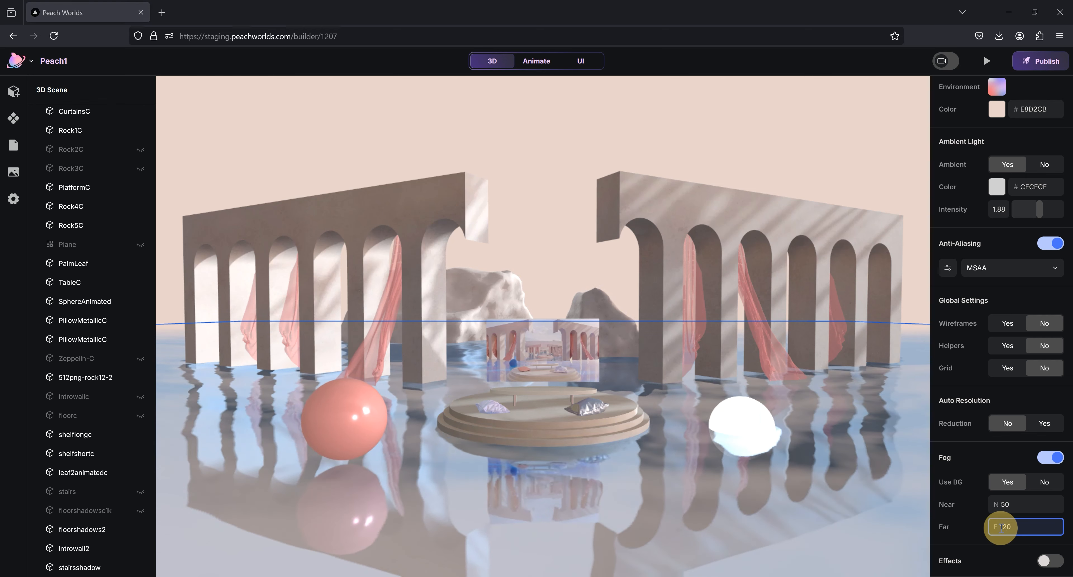
{"action": "left_click_drag", "start_coordinate": [1001, 528], "coordinate": [1033, 534]}
{"action": "type", "text": "50"}
{"action": "key", "text": "Return"}
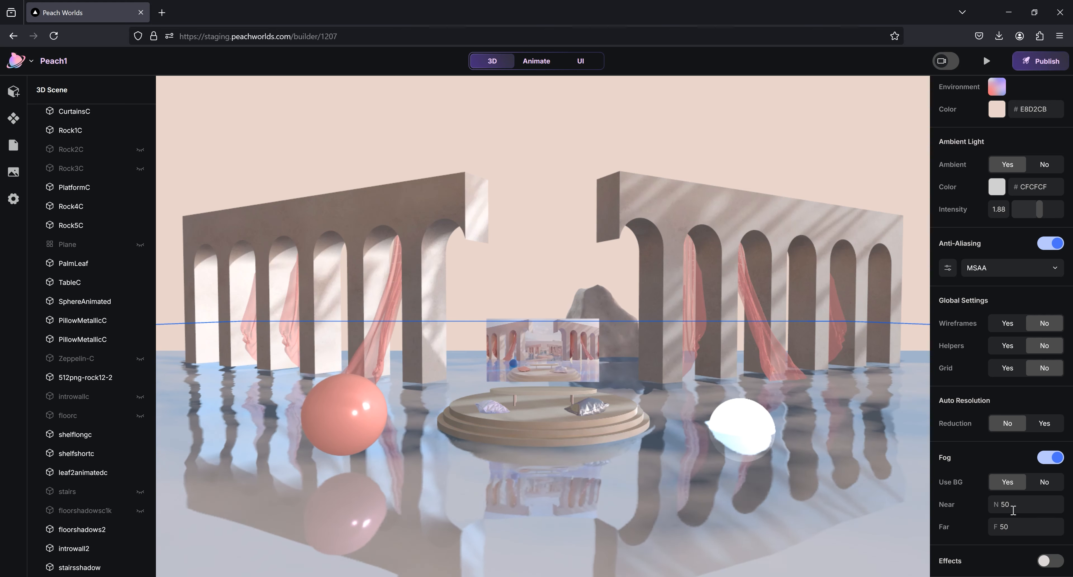
Set the fog's near distance to 10 and its far distance to 80
{"action": "left_click_drag", "start_coordinate": [1006, 503], "coordinate": [1001, 503]}
{"action": "type", "text": "1"}
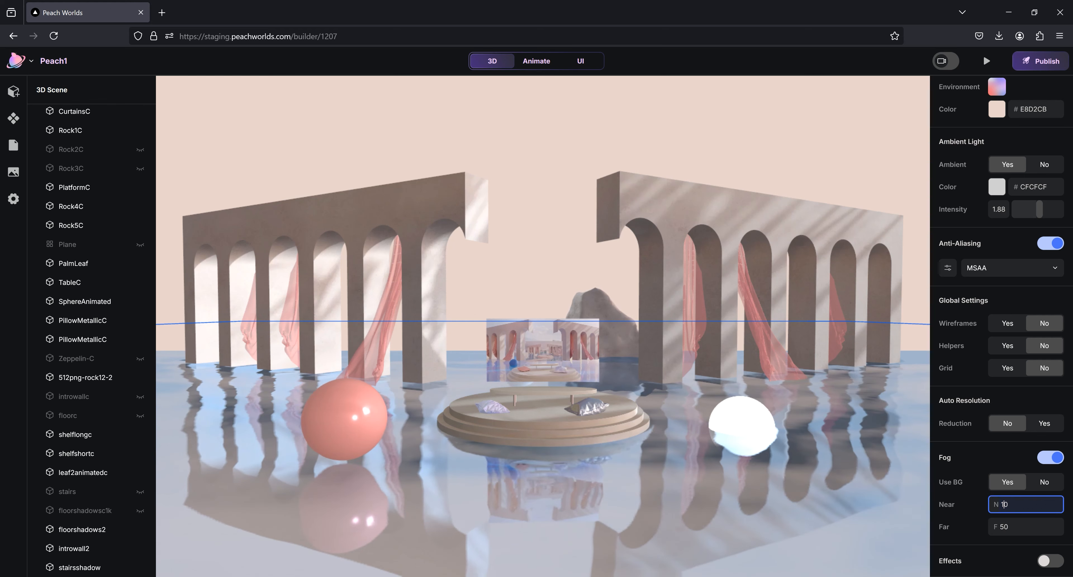
{"action": "key", "text": "Return"}
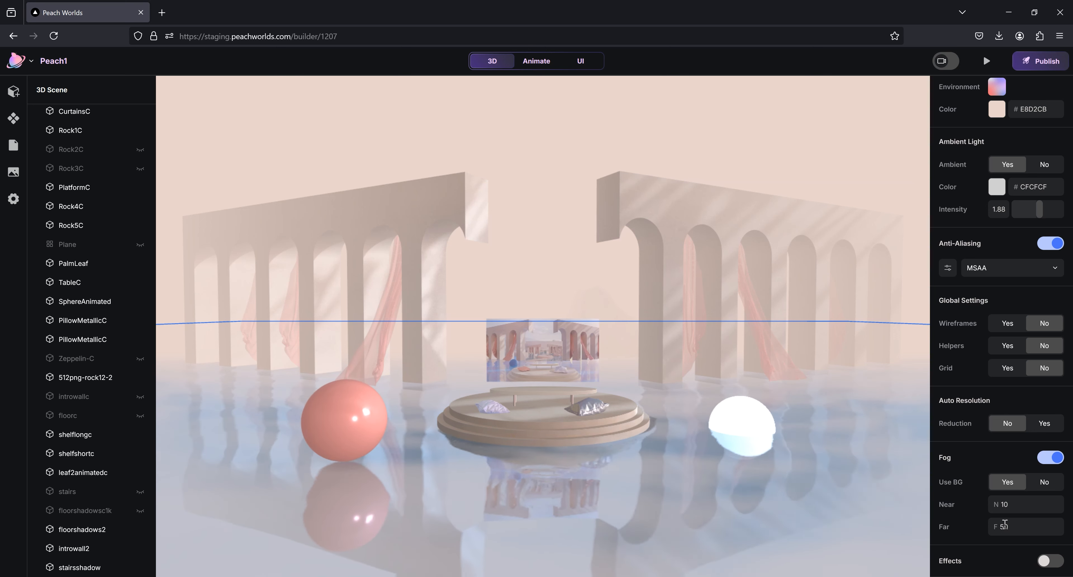
{"action": "left_click", "coordinate": [1022, 528]}
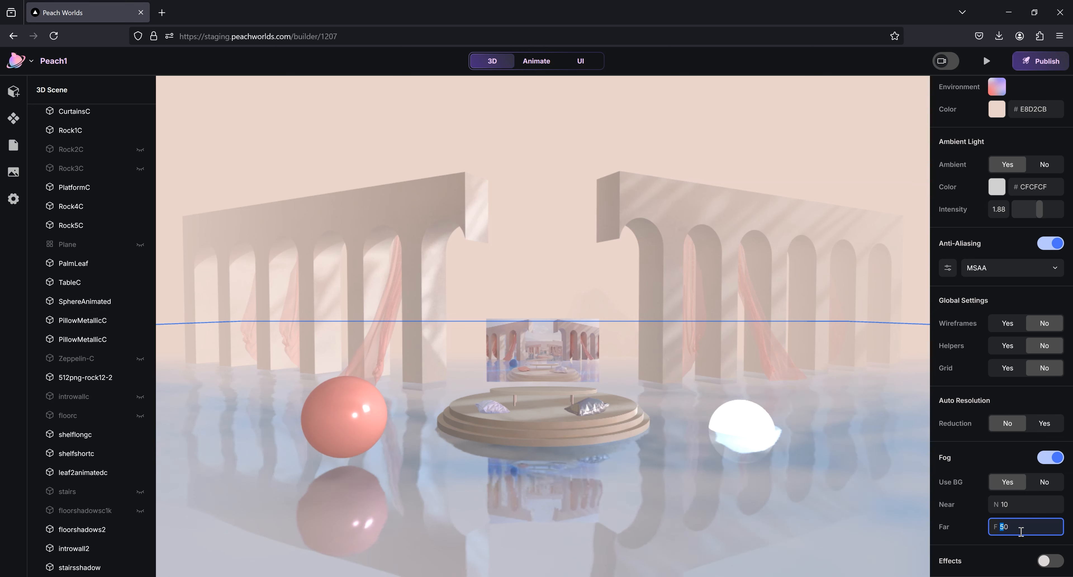
{"action": "type", "text": "80"}
{"action": "key", "text": "Return"}
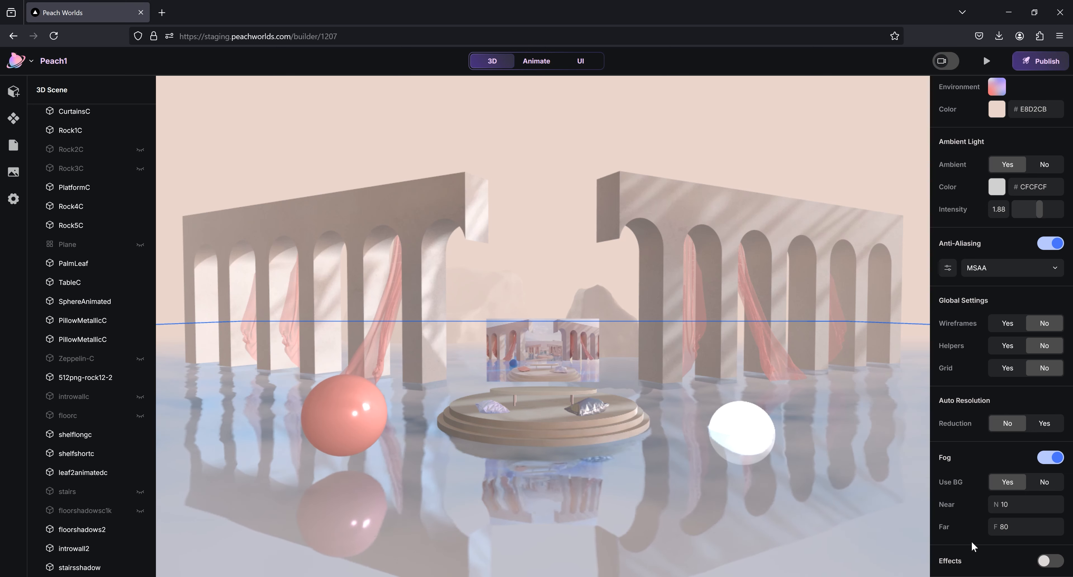
Enable Effects for the scene and bring up the list of available effects
{"action": "left_click", "coordinate": [1027, 563]}
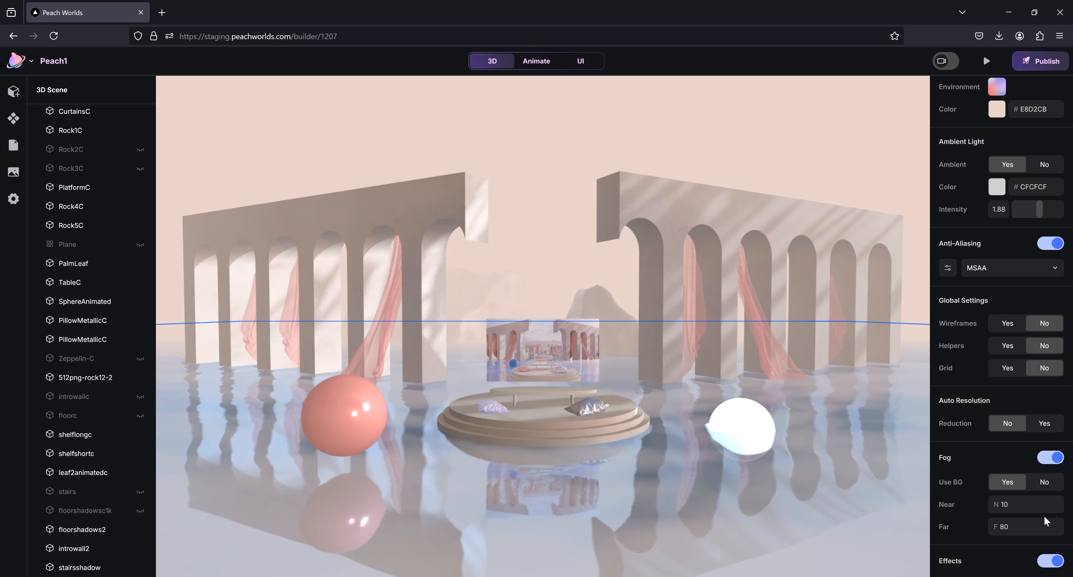
{"action": "scroll", "coordinate": [1043, 516], "scroll_direction": "down", "scroll_amount": 5}
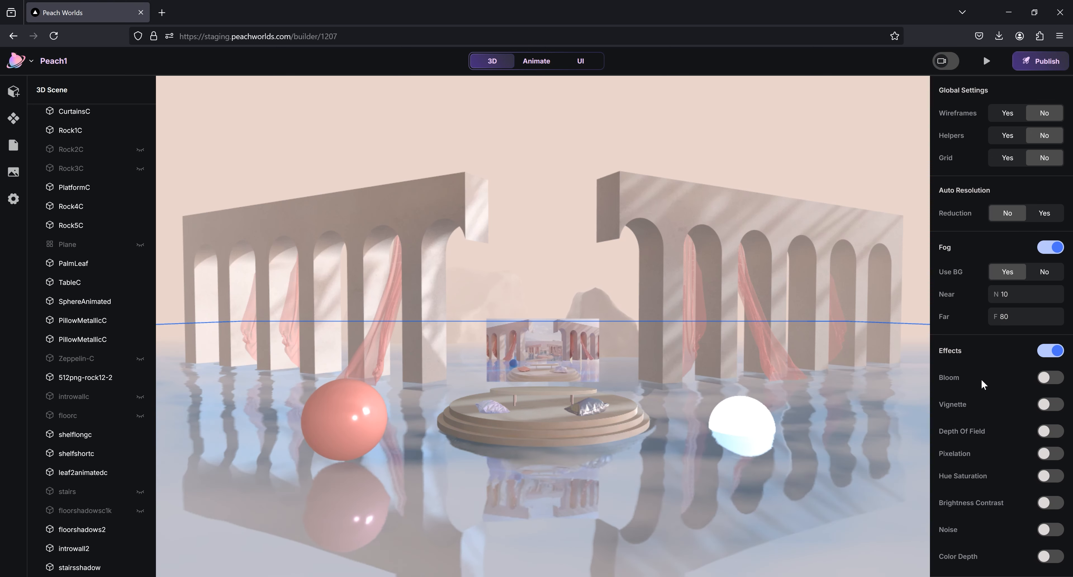
Try the Bloom effect on the scene by adjusting its settings, and turn it off
{"action": "left_click", "coordinate": [1048, 378]}
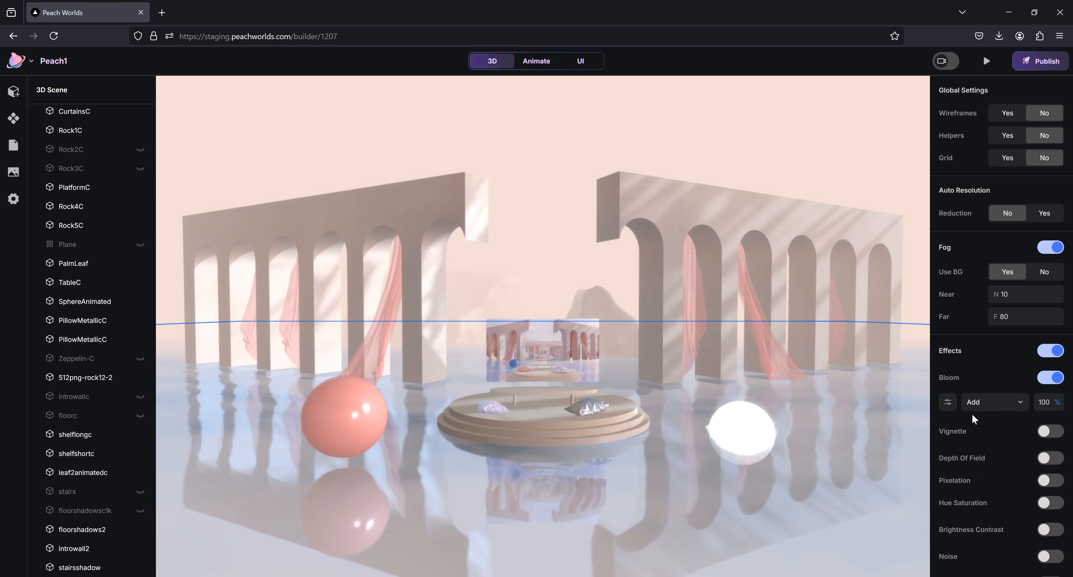
{"action": "left_click", "coordinate": [947, 407]}
{"action": "mouse_move", "coordinate": [834, 429]}
{"action": "left_mouse_down"}
{"action": "mouse_move", "coordinate": [848, 429]}
{"action": "mouse_move", "coordinate": [834, 430]}
{"action": "left_mouse_up"}
{"action": "left_click", "coordinate": [911, 378]}
{"action": "left_click", "coordinate": [1050, 377]}
Try the Vignette effect with a darkness of 71 and an offset of 48, and turn it off
{"action": "left_click", "coordinate": [1051, 405]}
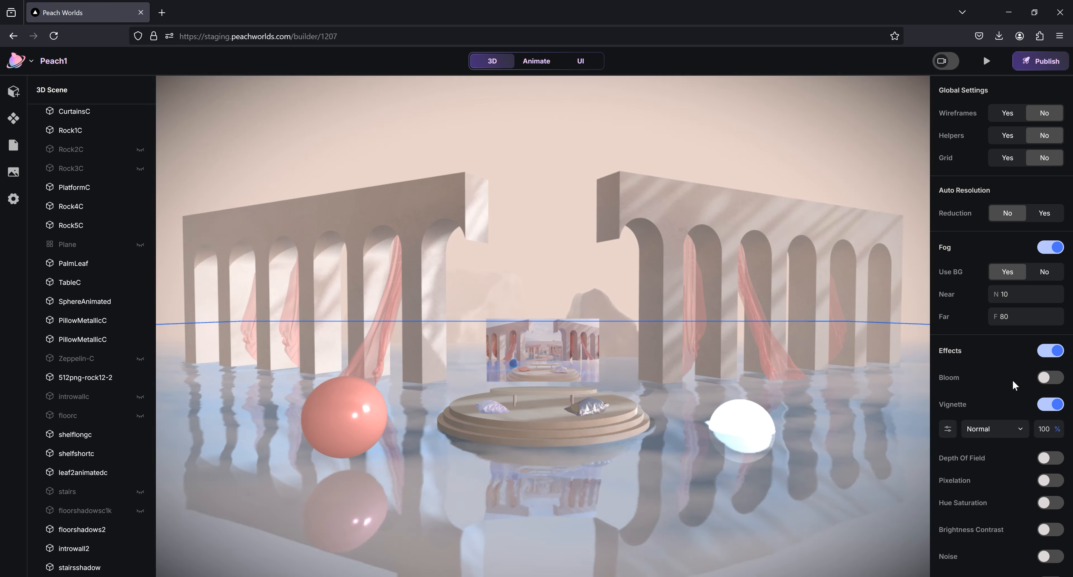
{"action": "left_click", "coordinate": [1051, 405]}
{"action": "left_click", "coordinate": [1052, 406]}
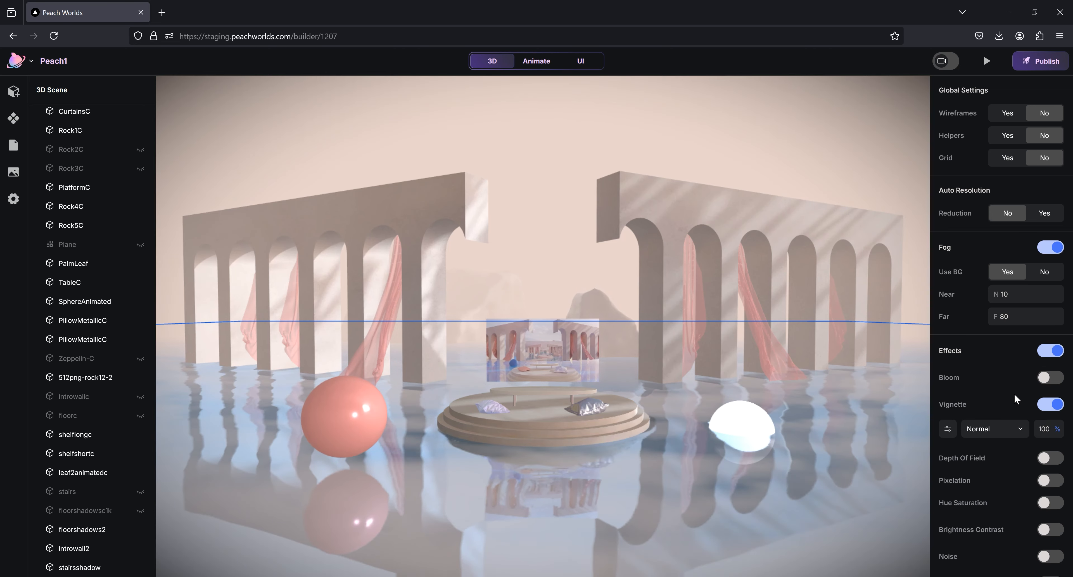
{"action": "left_click", "coordinate": [947, 428]}
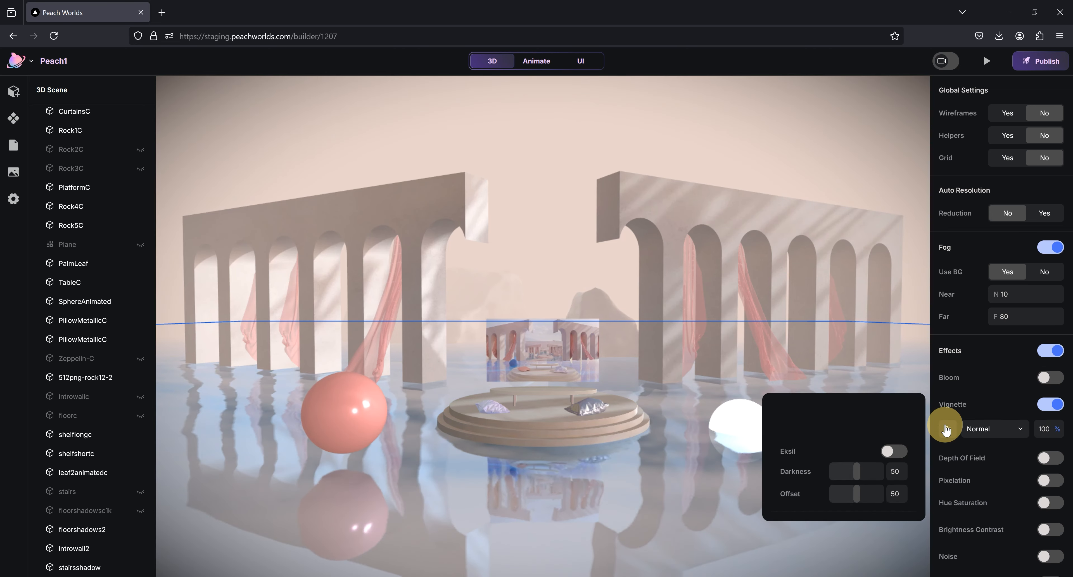
{"action": "mouse_move", "coordinate": [857, 475]}
{"action": "left_mouse_down"}
{"action": "mouse_move", "coordinate": [871, 472]}
{"action": "mouse_move", "coordinate": [850, 472]}
{"action": "mouse_move", "coordinate": [867, 472]}
{"action": "mouse_move", "coordinate": [845, 493]}
{"action": "mouse_move", "coordinate": [860, 492]}
{"action": "mouse_move", "coordinate": [853, 478]}
{"action": "left_mouse_up"}
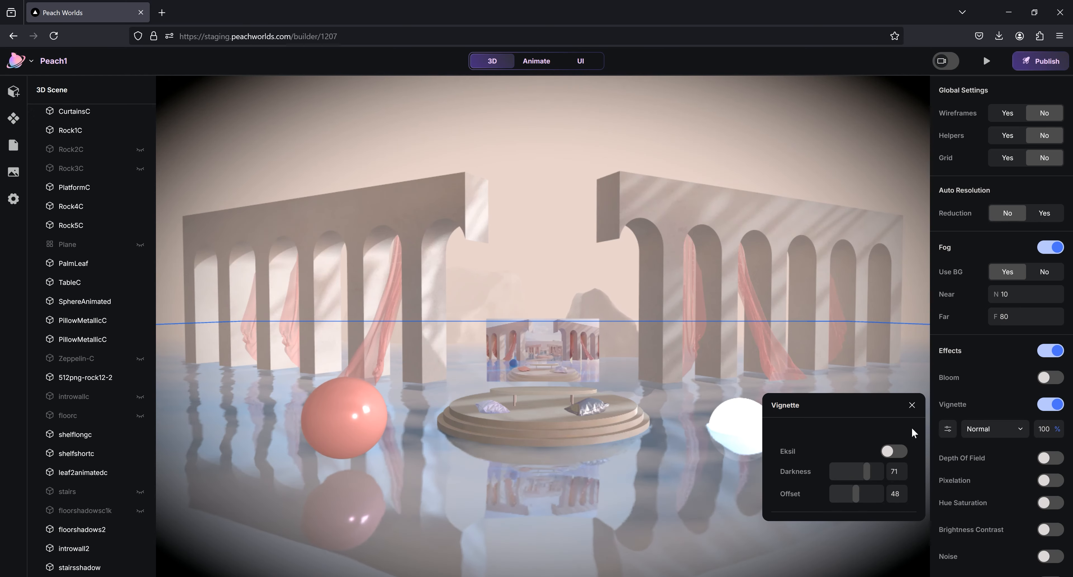
{"action": "left_click", "coordinate": [911, 406]}
{"action": "left_click", "coordinate": [1050, 407]}
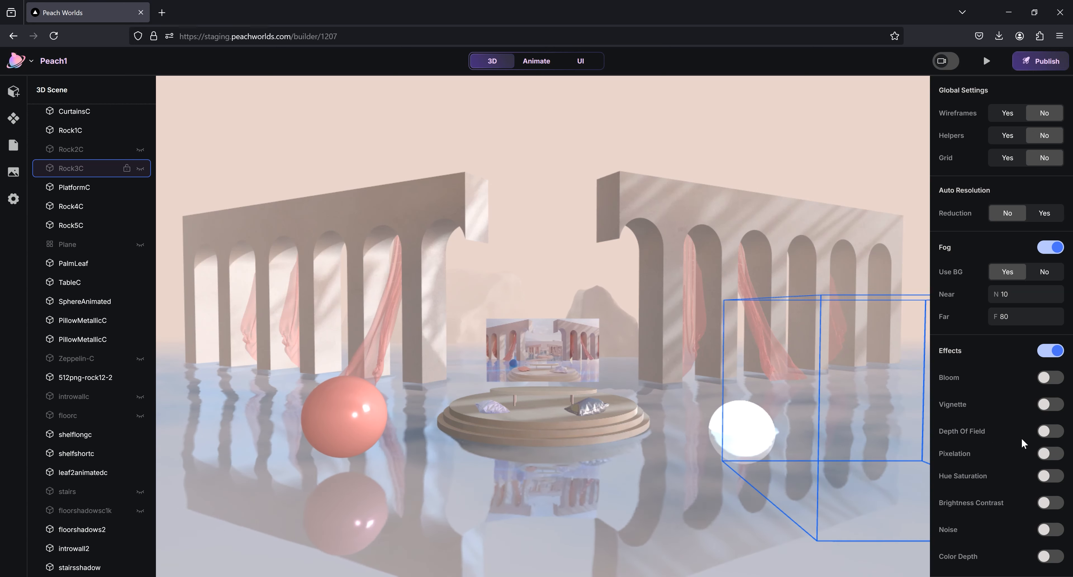
Enable the Depth Of Field effect and test its focus distance, ending at 0
{"action": "left_click", "coordinate": [1050, 430]}
{"action": "left_click", "coordinate": [947, 455]}
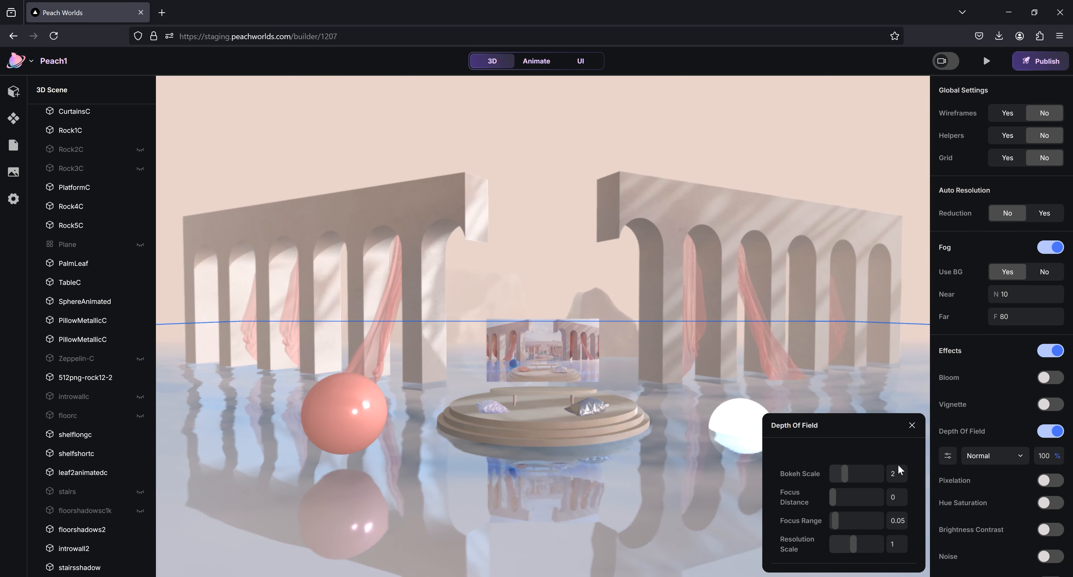
{"action": "left_click", "coordinate": [834, 497]}
{"action": "left_click_drag", "start_coordinate": [835, 497], "coordinate": [816, 498]}
Move the pink sphere up and toward the camera to about X -1.96, Y 3.27, Z 14.47, and deselect it
{"action": "left_click", "coordinate": [371, 415]}
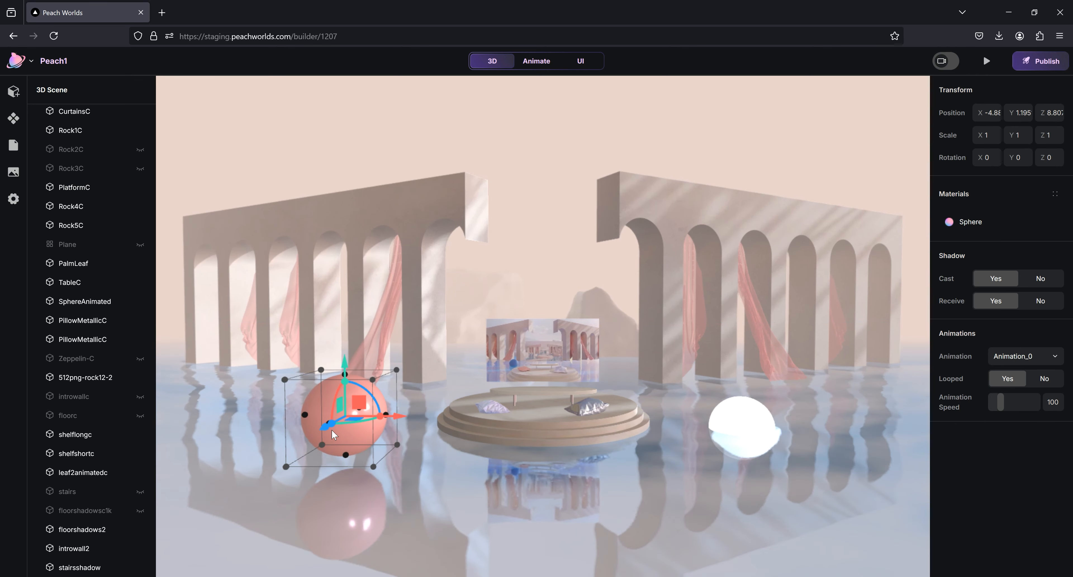
{"action": "left_click_drag", "start_coordinate": [324, 428], "coordinate": [410, 306]}
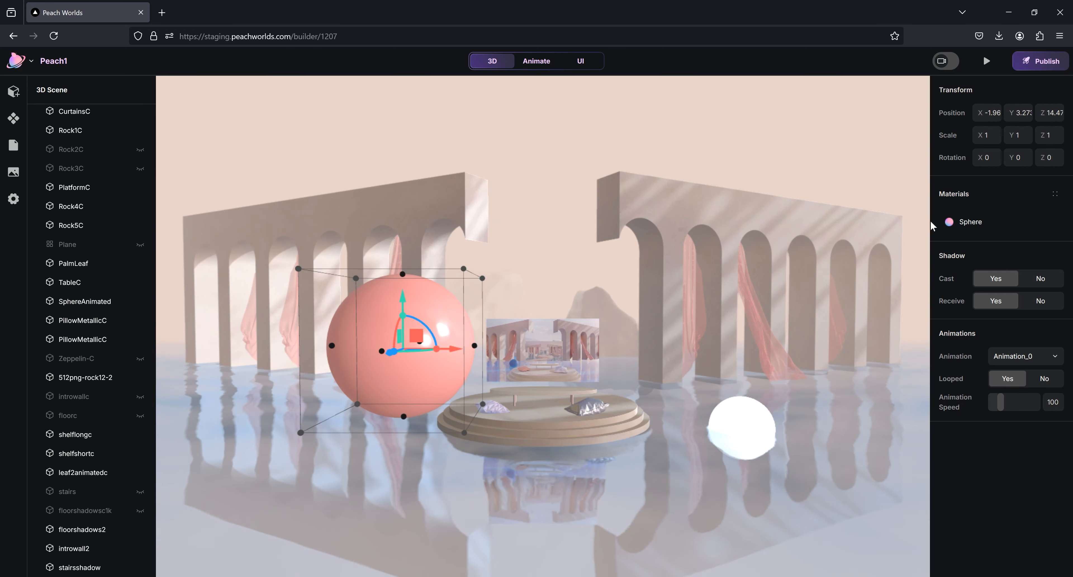
{"action": "left_click", "coordinate": [890, 62]}
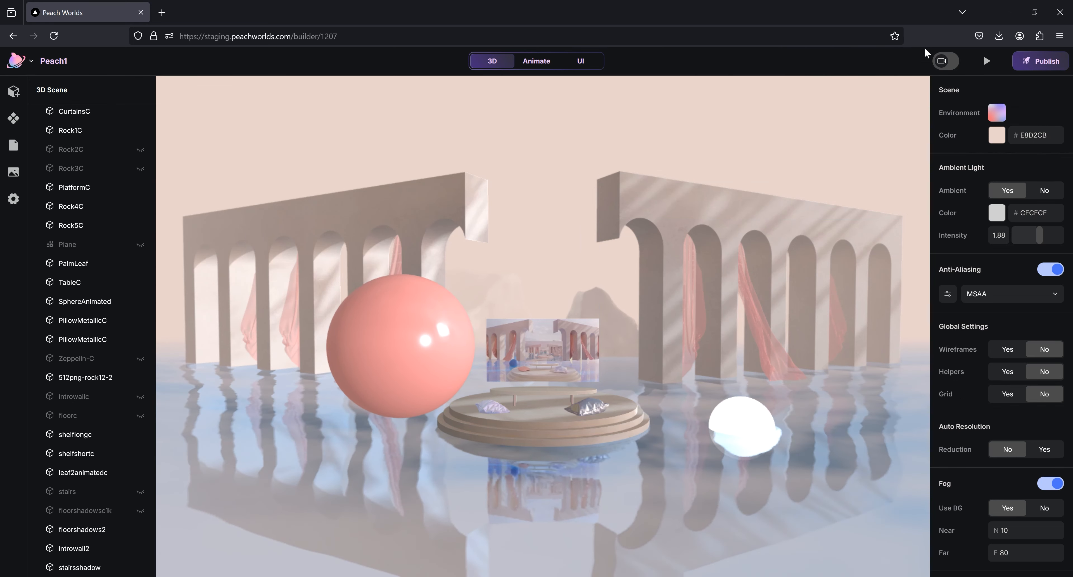
Test the focus distance in the Depth Of Field settings, leaving it at 0, and turn the effect off
{"action": "scroll", "coordinate": [981, 495], "scroll_direction": "down", "scroll_amount": 4}
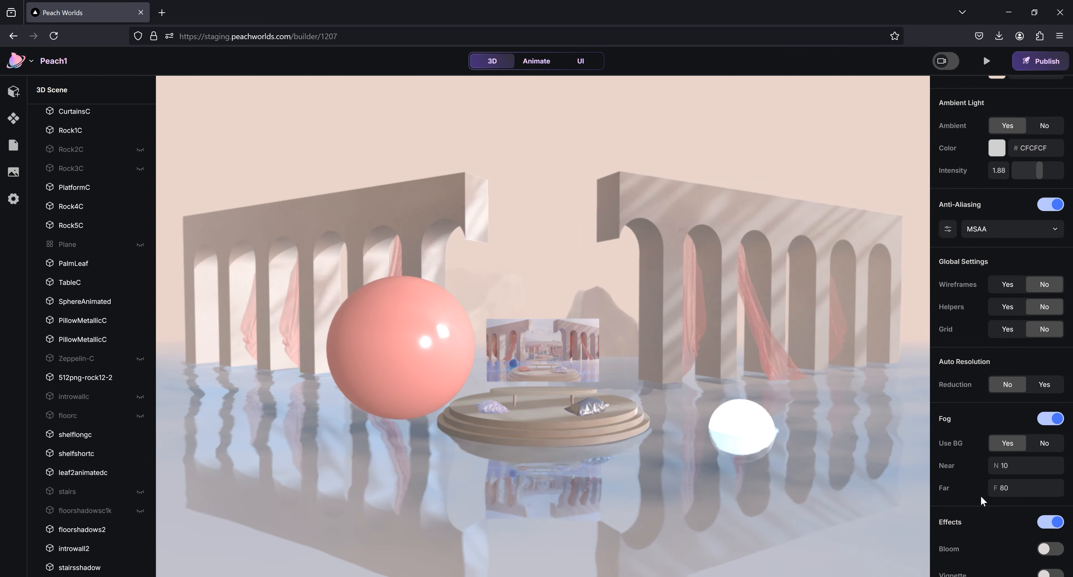
{"action": "left_click", "coordinate": [948, 513]}
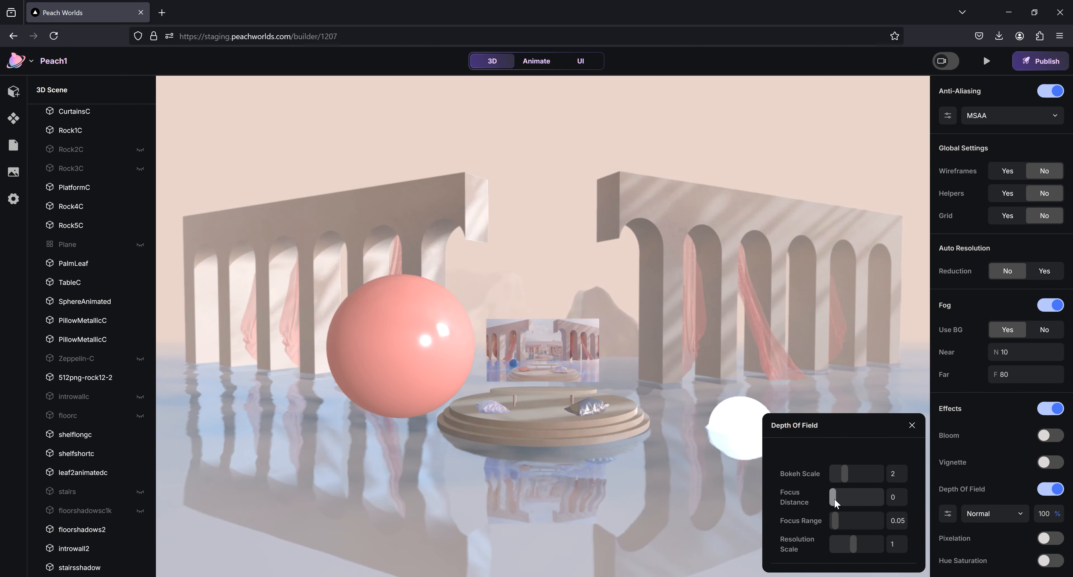
{"action": "left_click_drag", "start_coordinate": [833, 499], "coordinate": [833, 499]}
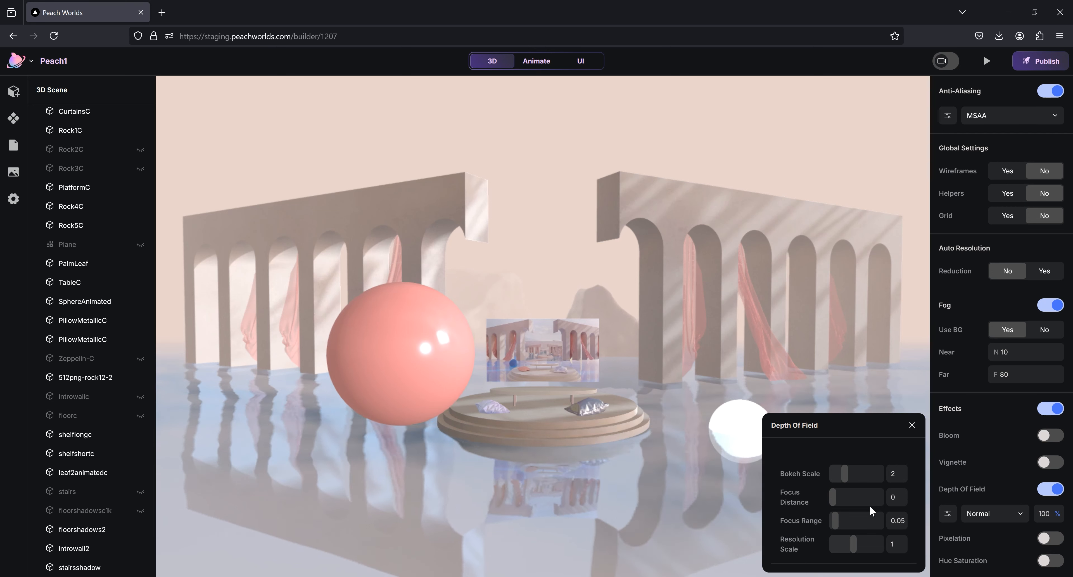
{"action": "left_click", "coordinate": [912, 427]}
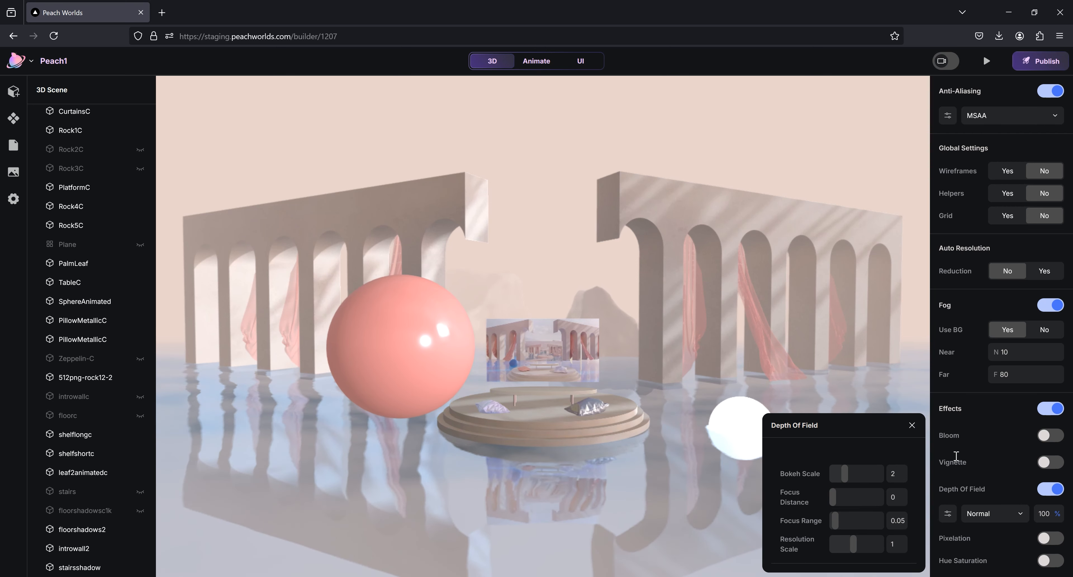
{"action": "left_click", "coordinate": [1009, 487]}
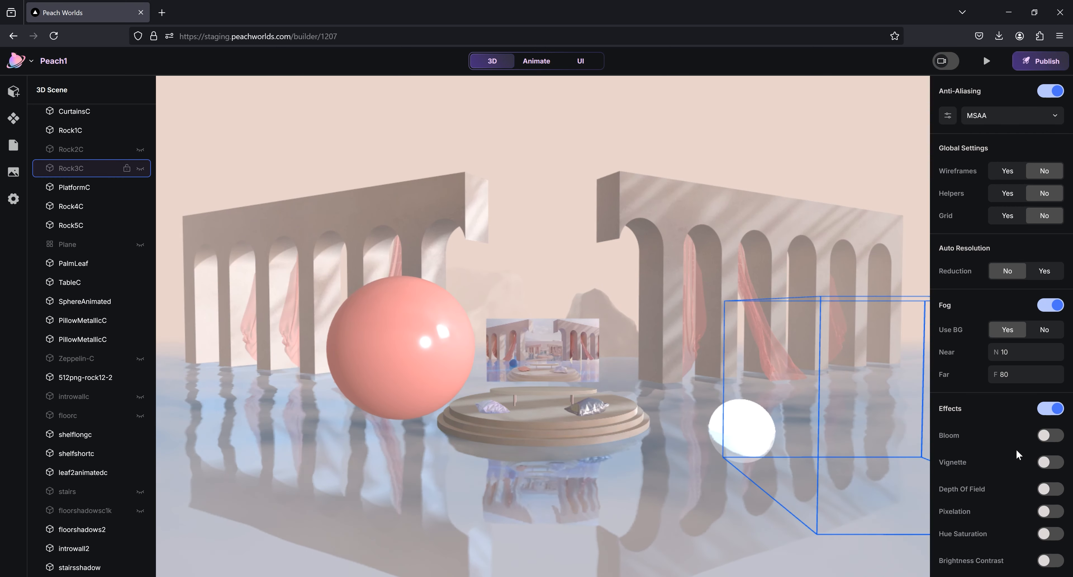
Try the Pixelation effect on the scene with an amount of 3.4, and turn it off
{"action": "scroll", "coordinate": [1015, 448], "scroll_direction": "down", "scroll_amount": 1}
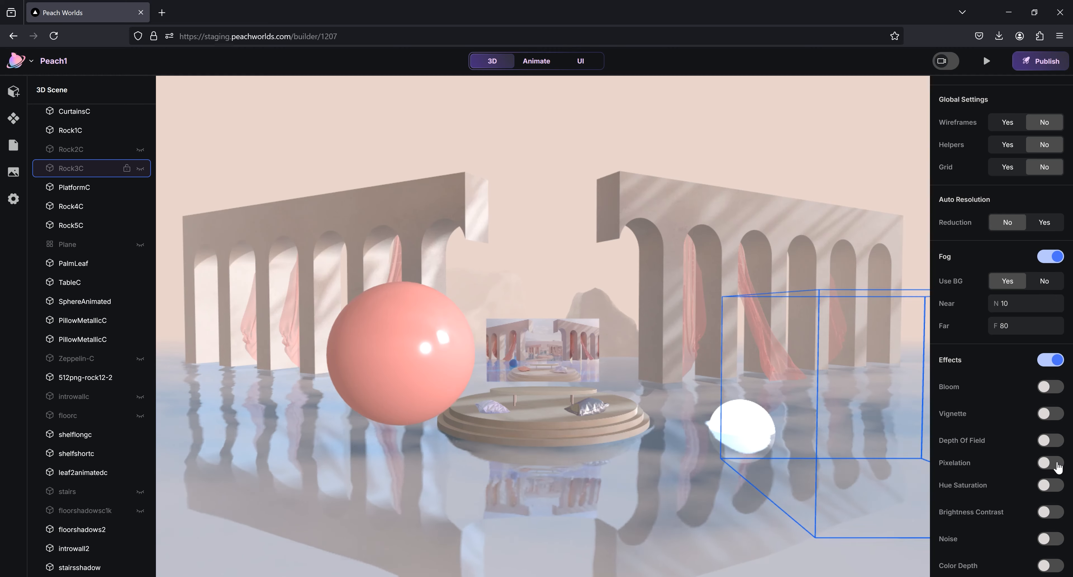
{"action": "left_click", "coordinate": [1057, 464]}
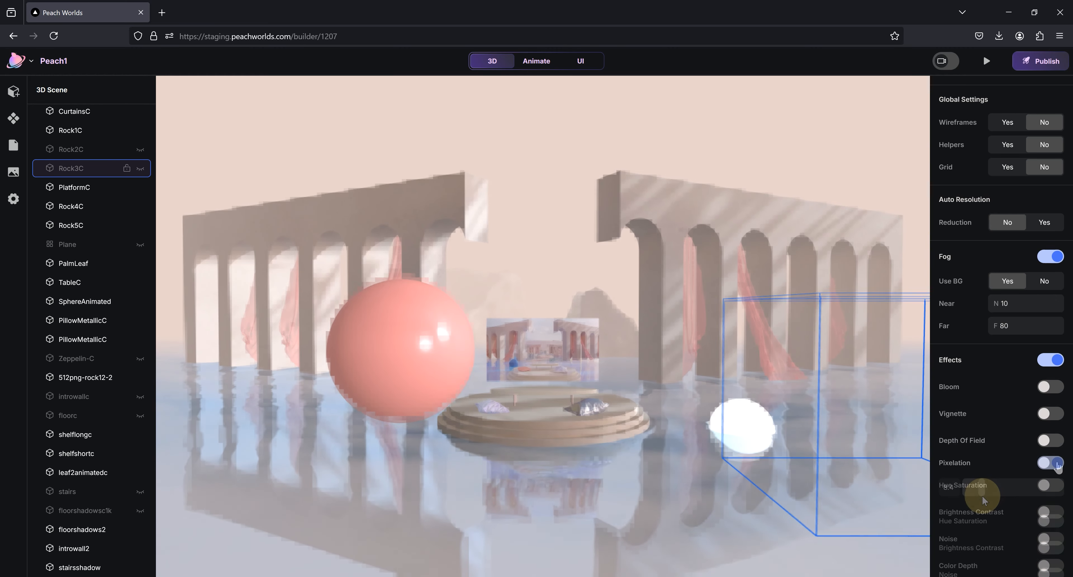
{"action": "mouse_move", "coordinate": [981, 495]}
{"action": "left_mouse_down"}
{"action": "mouse_move", "coordinate": [998, 495]}
{"action": "mouse_move", "coordinate": [974, 499]}
{"action": "left_mouse_up"}
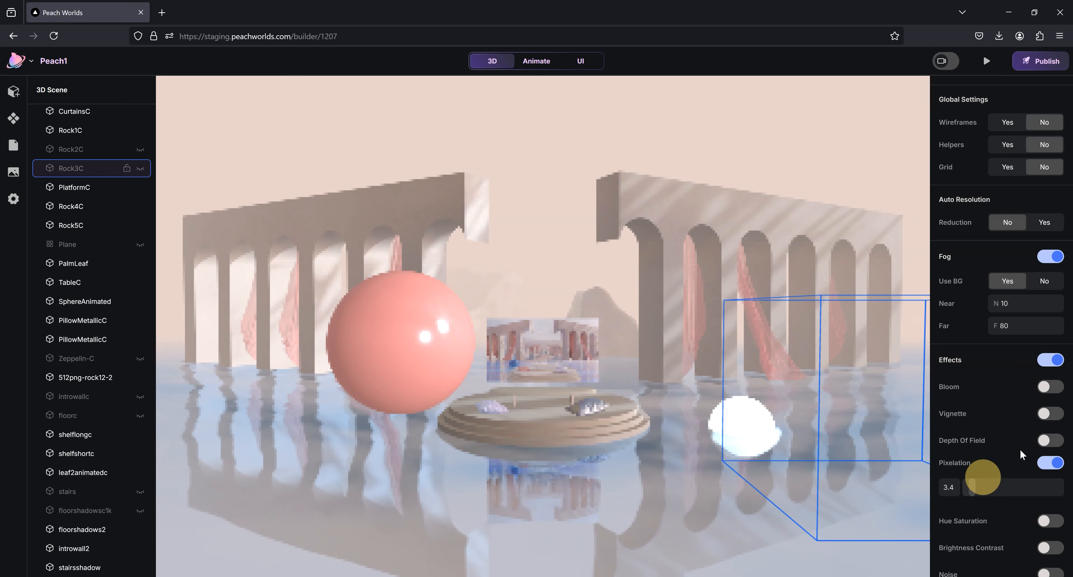
{"action": "left_click", "coordinate": [1045, 462]}
Try the Hue Saturation effect with a hue of 0 and a saturation of 0.27, and turn it off
{"action": "scroll", "coordinate": [1023, 461], "scroll_direction": "down", "scroll_amount": 1}
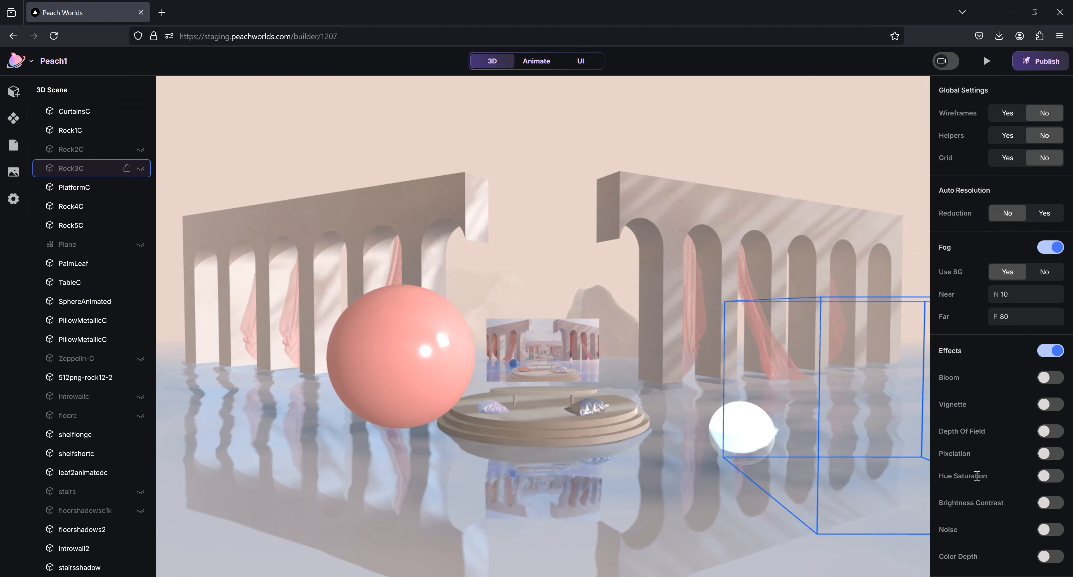
{"action": "left_click", "coordinate": [1048, 479]}
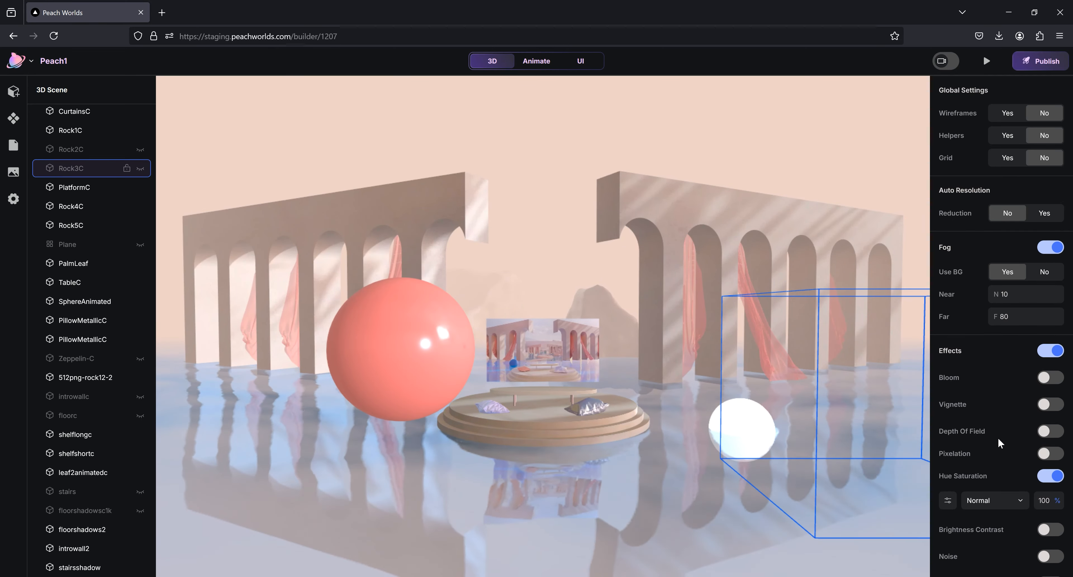
{"action": "scroll", "coordinate": [997, 438], "scroll_direction": "down", "scroll_amount": 1}
{"action": "left_click", "coordinate": [948, 473]}
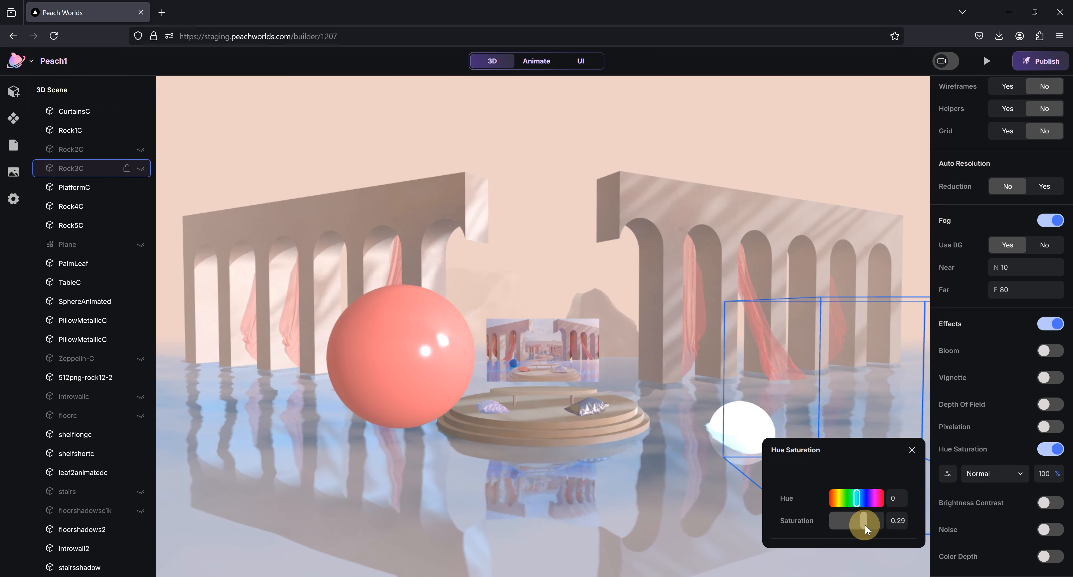
{"action": "mouse_move", "coordinate": [866, 525]}
{"action": "left_mouse_down"}
{"action": "mouse_move", "coordinate": [837, 500]}
{"action": "mouse_move", "coordinate": [899, 498]}
{"action": "mouse_move", "coordinate": [864, 517]}
{"action": "left_mouse_up"}
{"action": "type", "text": "0"}
{"action": "key", "text": "Return"}
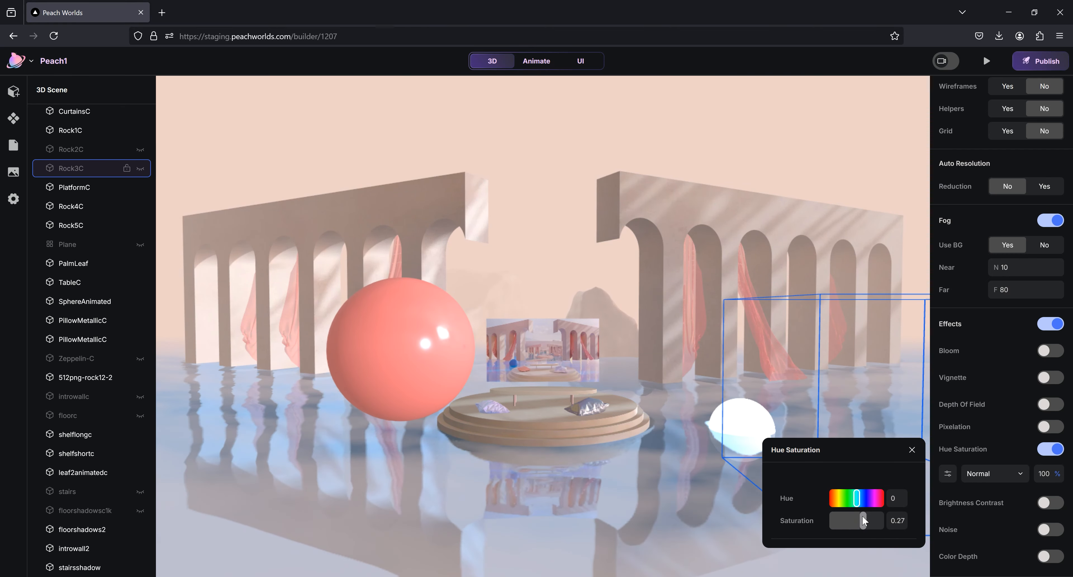
{"action": "left_click", "coordinate": [911, 449]}
{"action": "left_click", "coordinate": [1049, 449]}
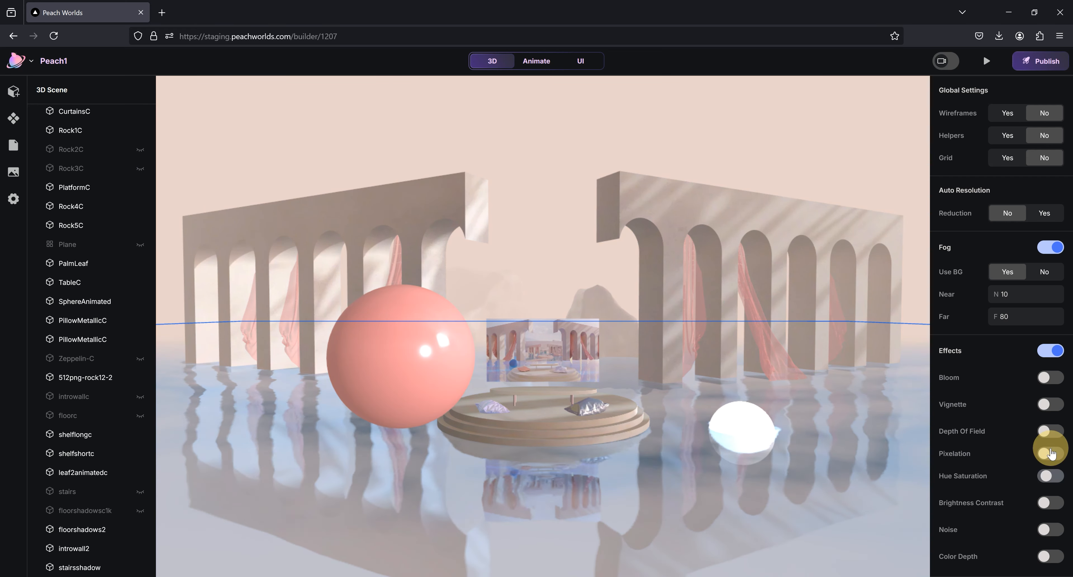
Try the Brightness Contrast effect with a brightness of 0.19, and turn it off
{"action": "left_click", "coordinate": [1050, 503]}
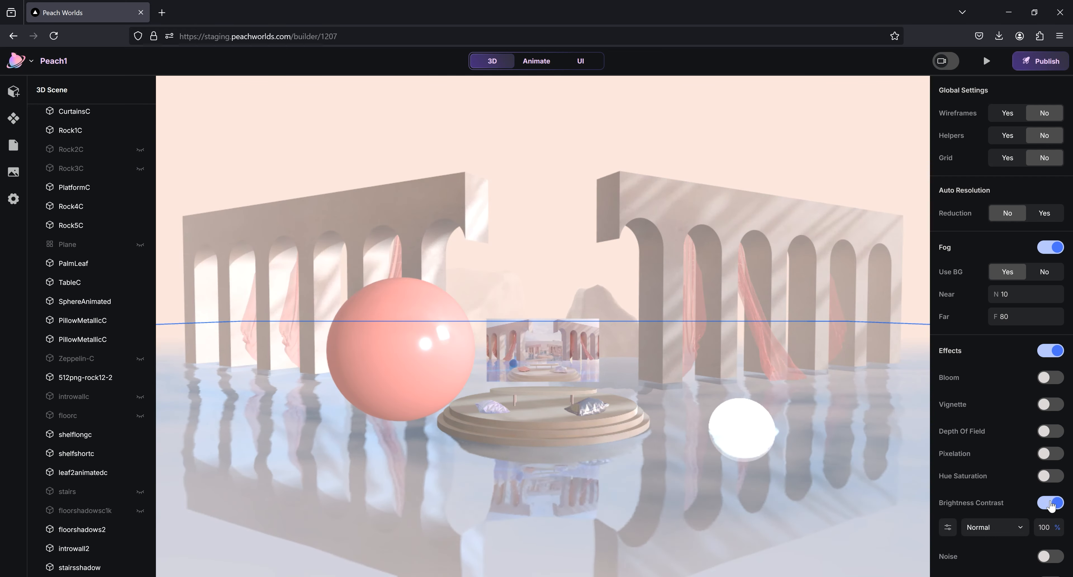
{"action": "left_click", "coordinate": [949, 528]}
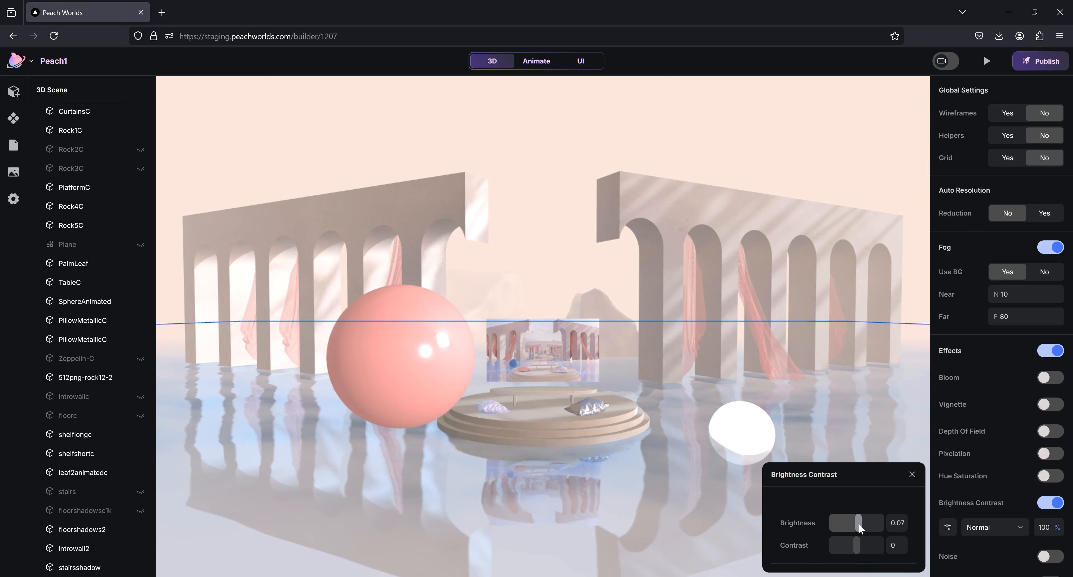
{"action": "left_click_drag", "start_coordinate": [859, 526], "coordinate": [856, 543]}
{"action": "left_click", "coordinate": [896, 523]}
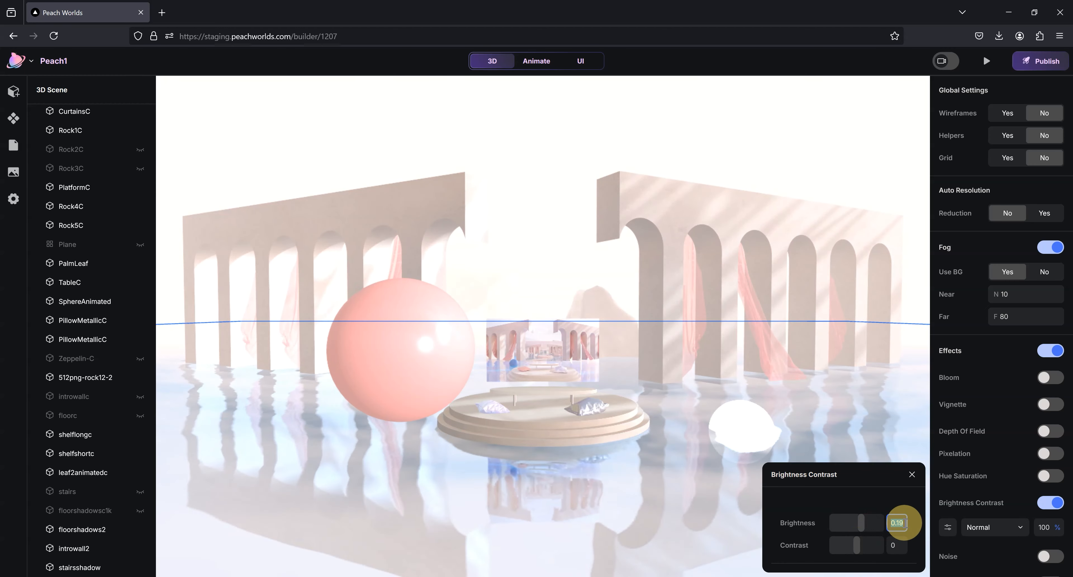
{"action": "left_click", "coordinate": [912, 474]}
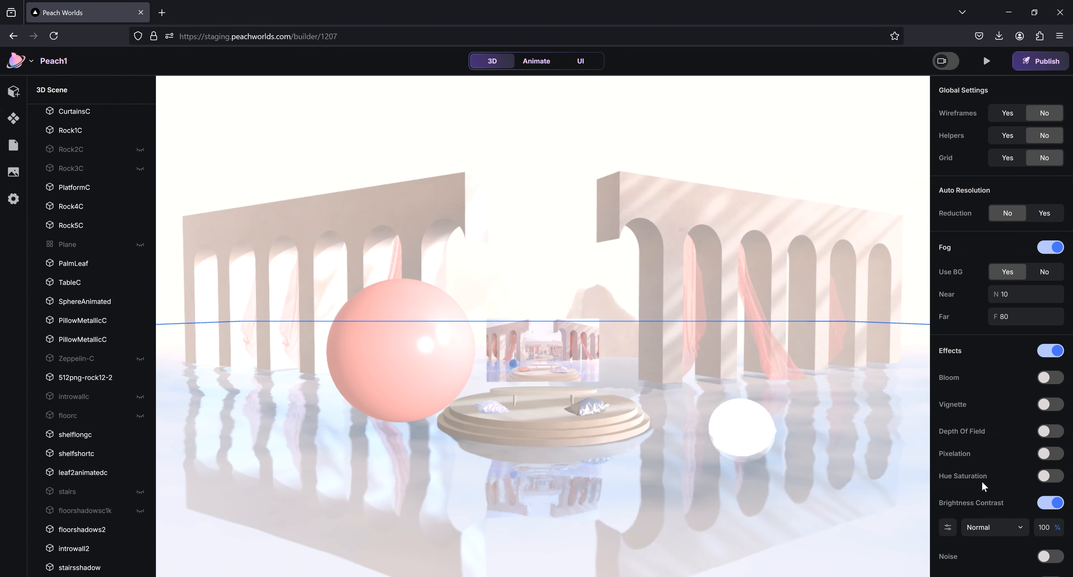
{"action": "left_click", "coordinate": [1045, 503]}
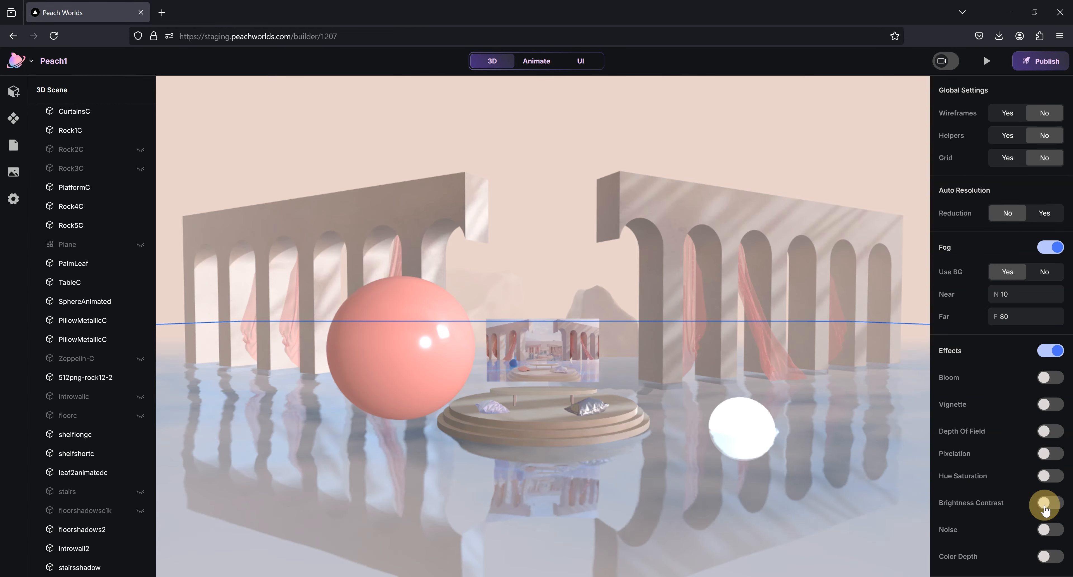
Enable Hue Saturation again, try the Pin Light and Saturation blend modes, and turn the effect off
{"action": "left_click", "coordinate": [1050, 476]}
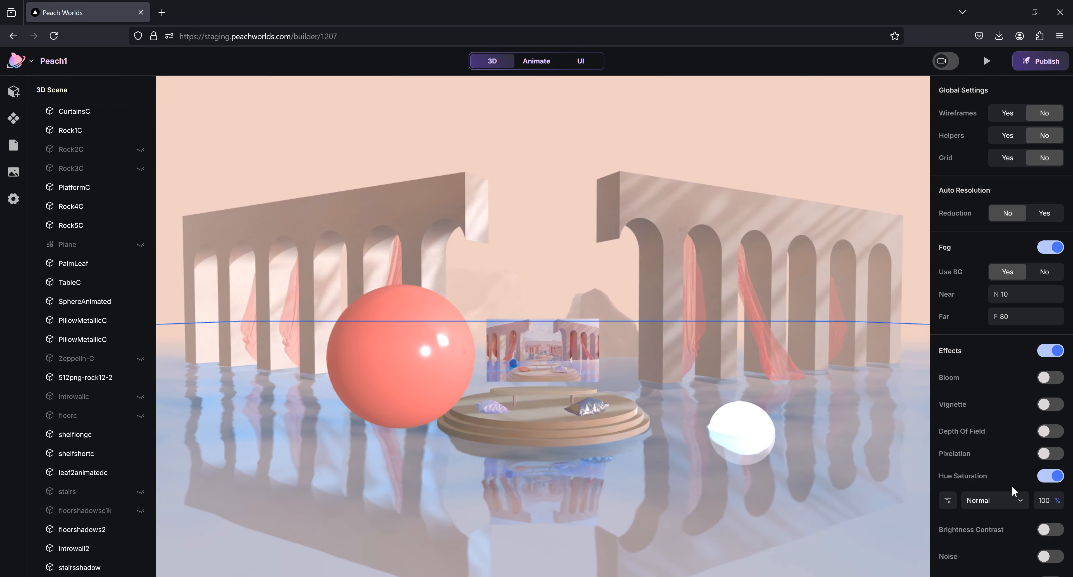
{"action": "left_click", "coordinate": [1024, 502]}
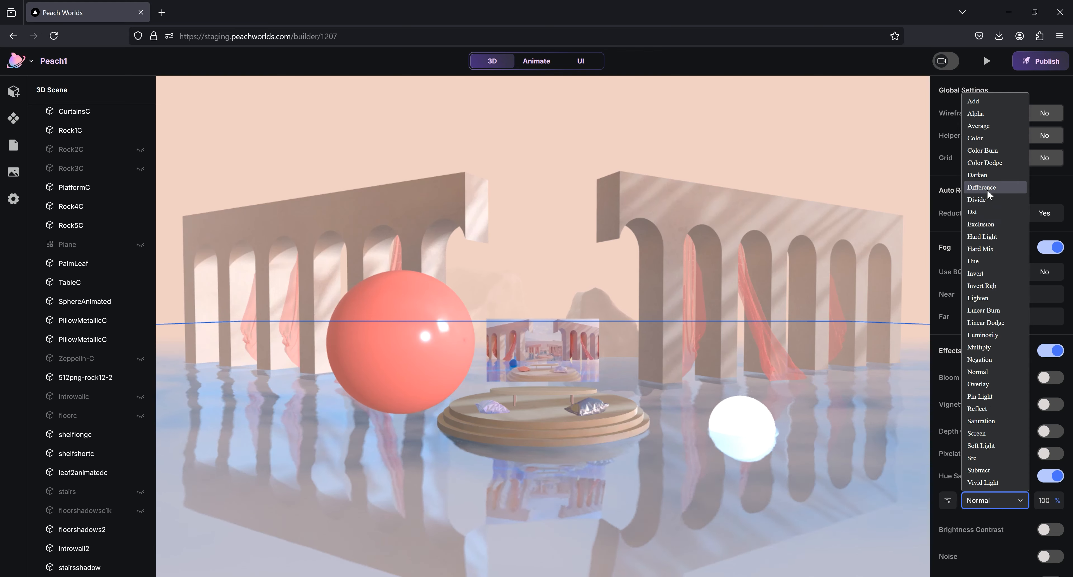
{"action": "left_click", "coordinate": [1002, 500]}
{"action": "left_click", "coordinate": [1001, 500]}
{"action": "left_click", "coordinate": [994, 400]}
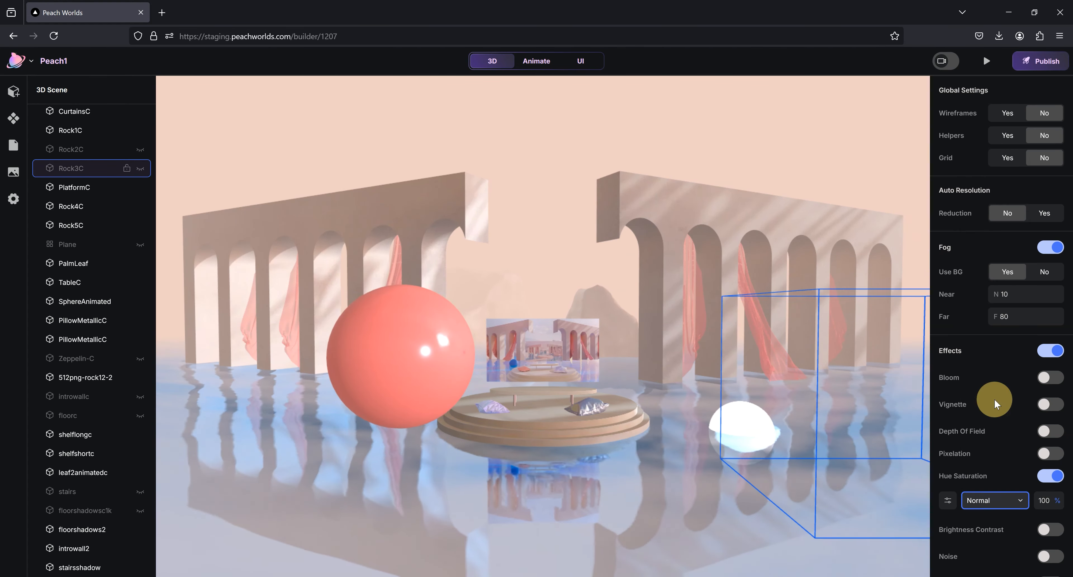
{"action": "left_click", "coordinate": [993, 505]}
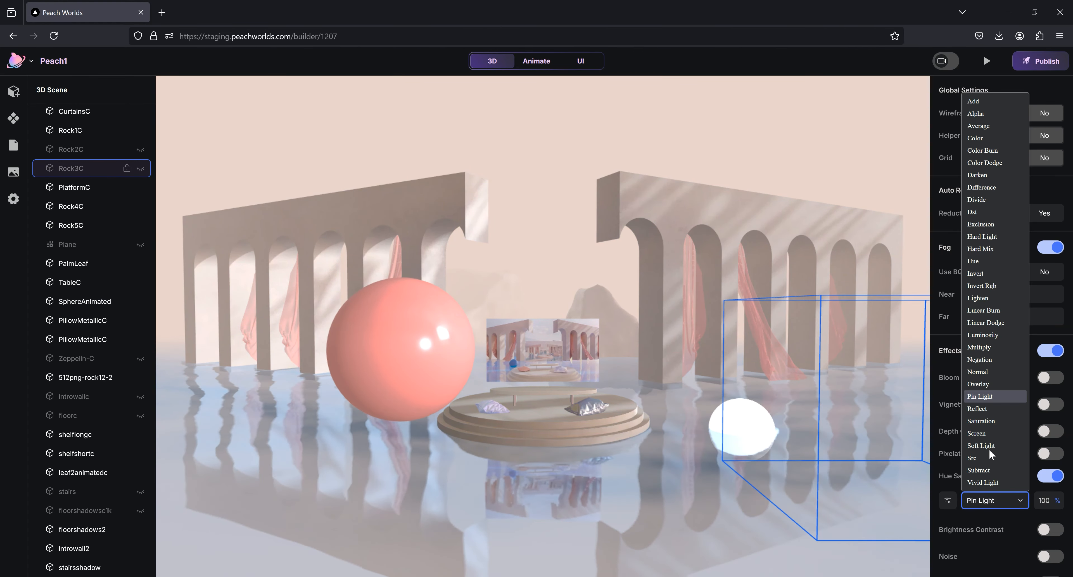
{"action": "left_click", "coordinate": [993, 422]}
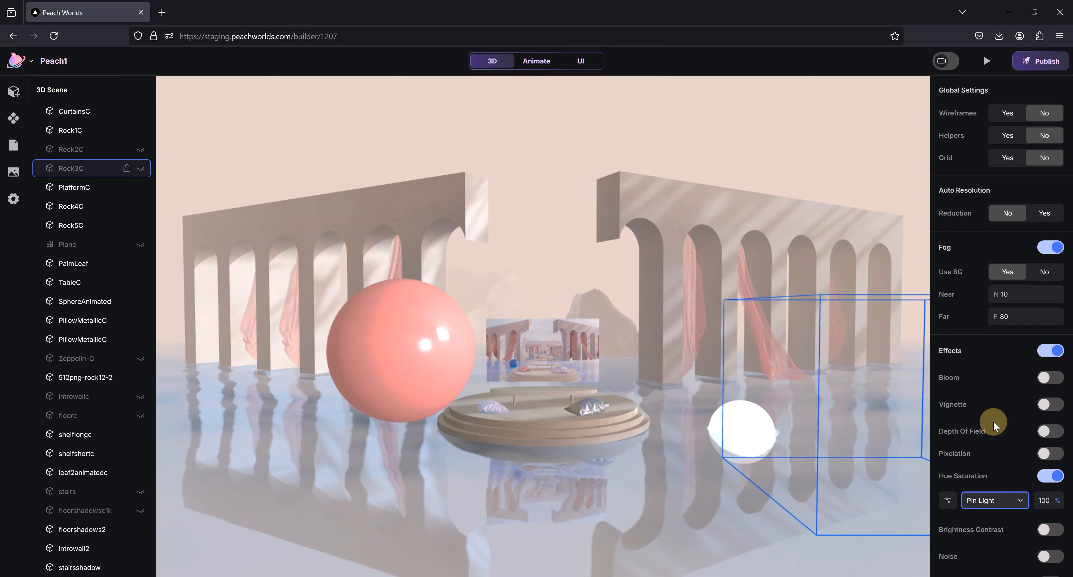
{"action": "left_click", "coordinate": [996, 503]}
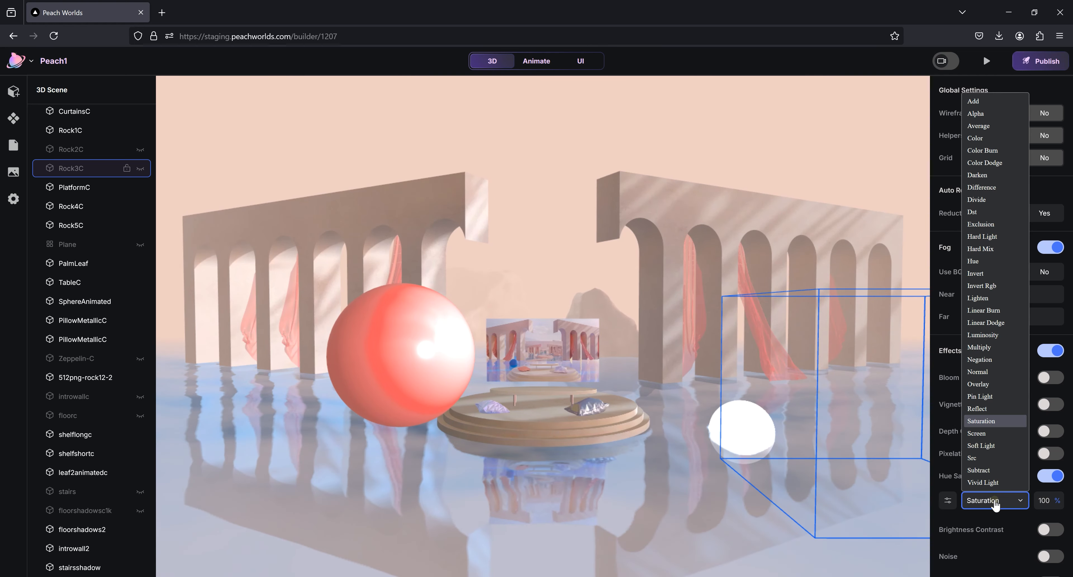
{"action": "left_click", "coordinate": [1057, 477]}
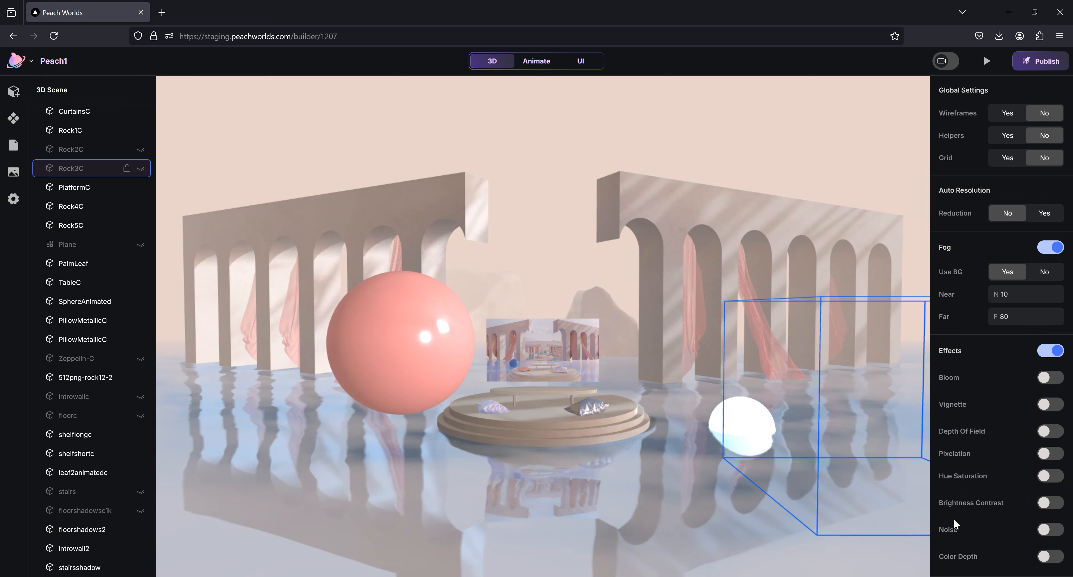
Try the Noise effect at 30% opacity with the Overlay blend mode, and turn it off
{"action": "left_click", "coordinate": [1048, 536]}
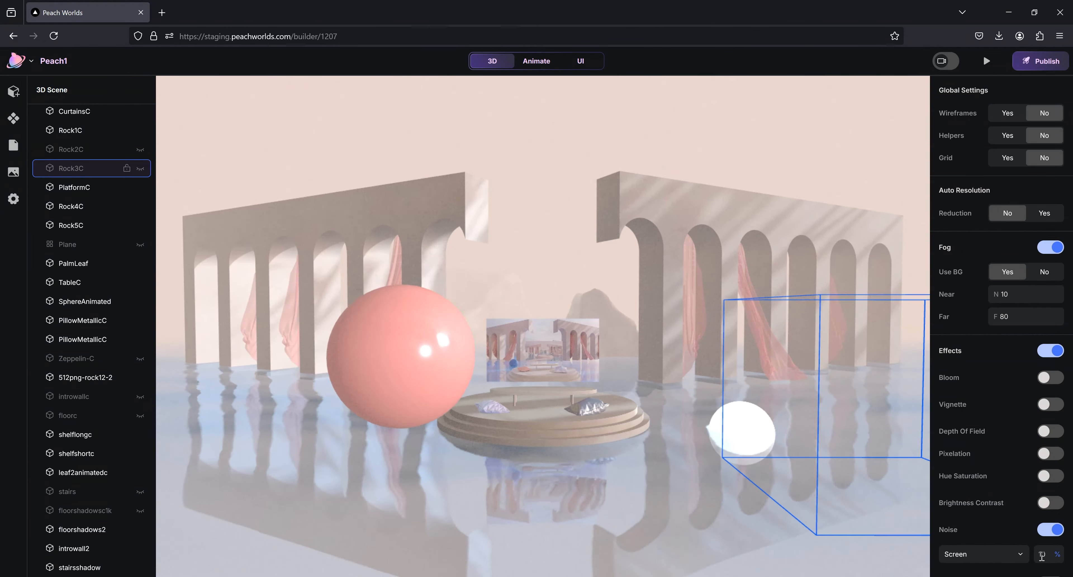
{"action": "left_click", "coordinate": [1053, 556]}
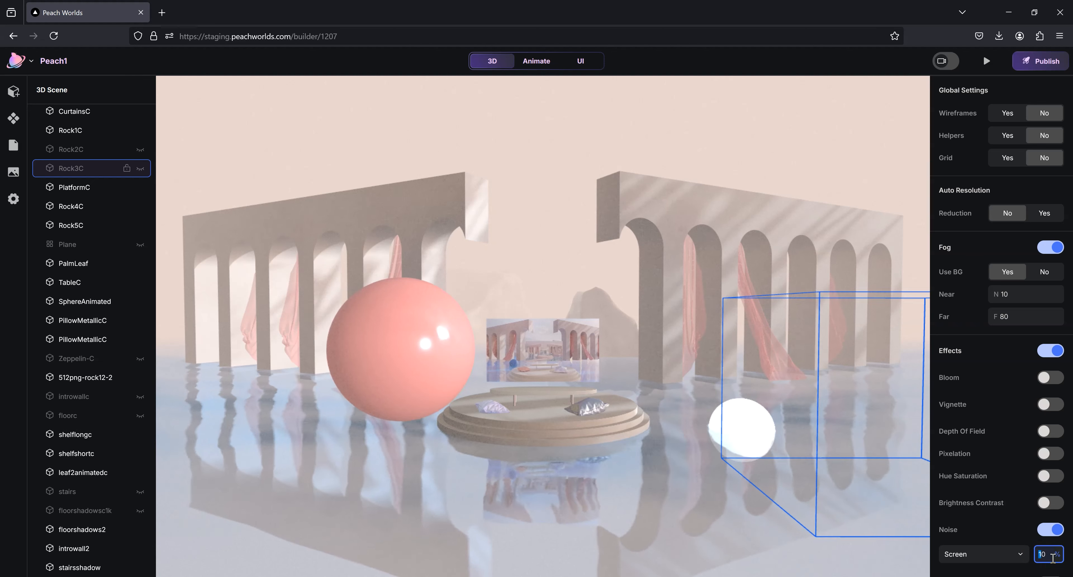
{"action": "type", "text": "3"}
{"action": "key", "text": "Return"}
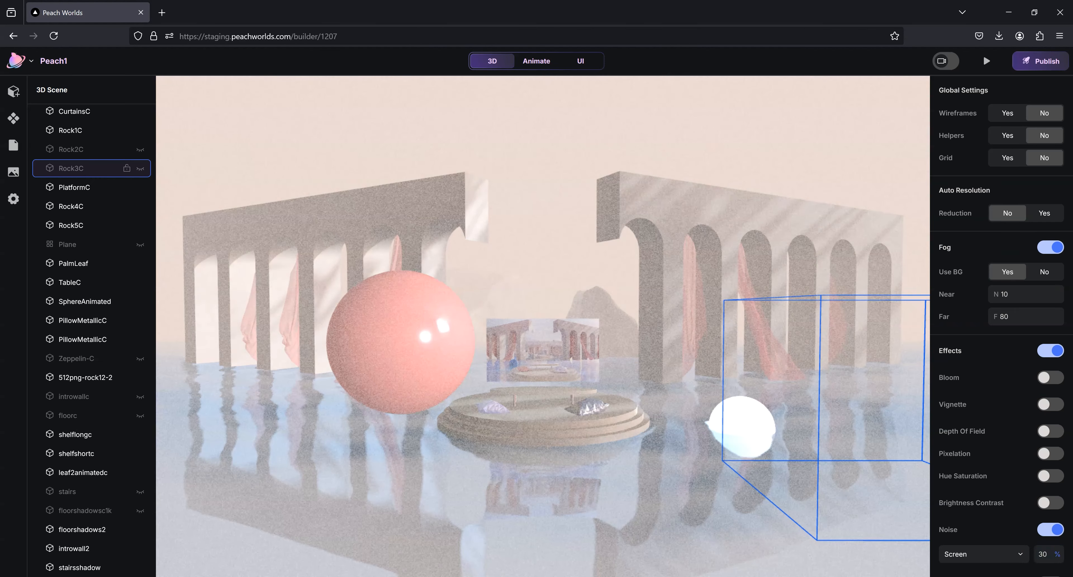
{"action": "left_click", "coordinate": [1041, 554]}
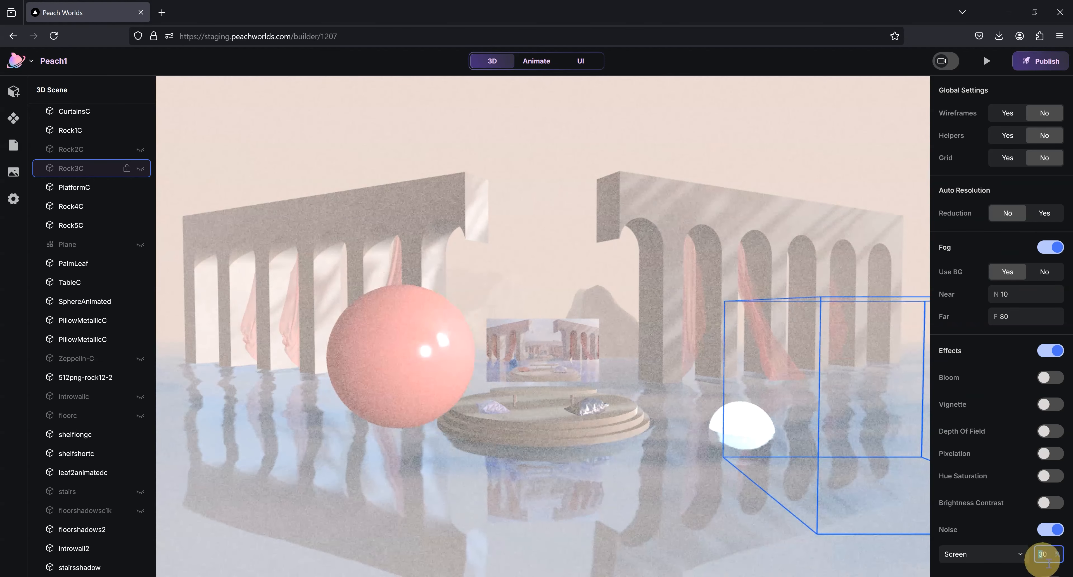
{"action": "left_click", "coordinate": [1007, 558]}
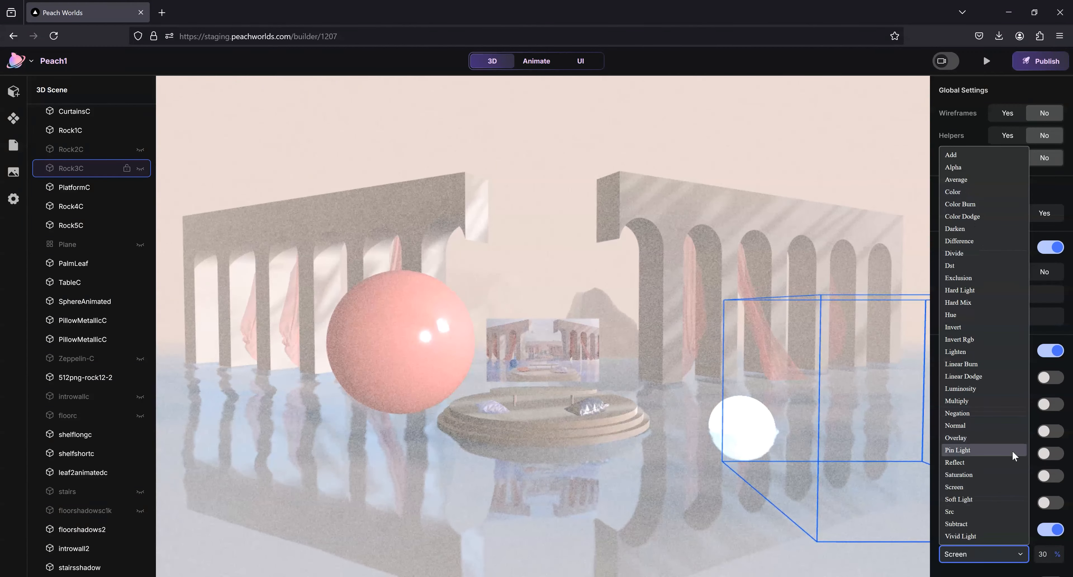
{"action": "left_click", "coordinate": [981, 439]}
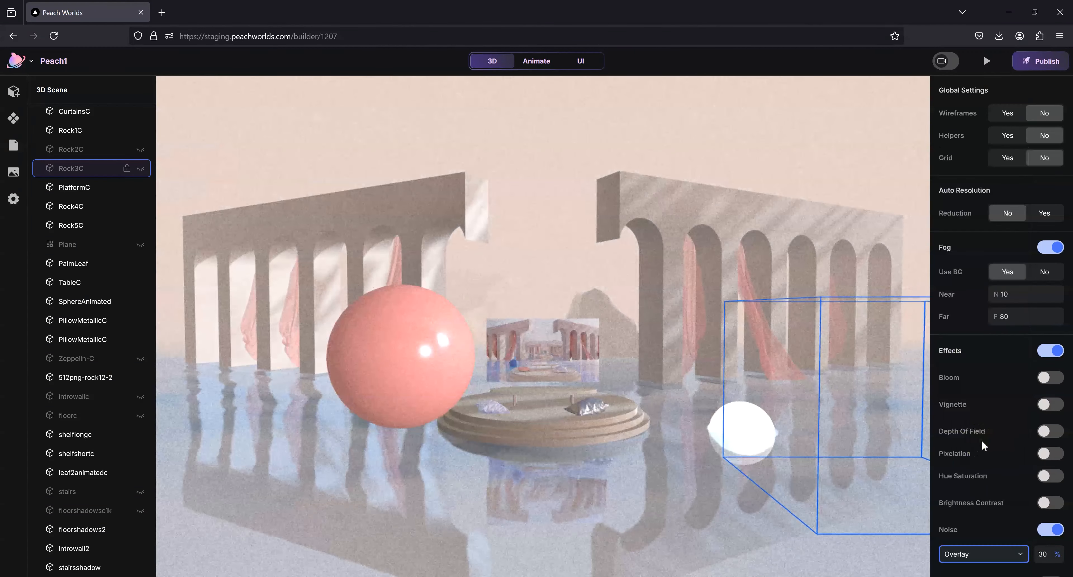
{"action": "left_click", "coordinate": [593, 244]}
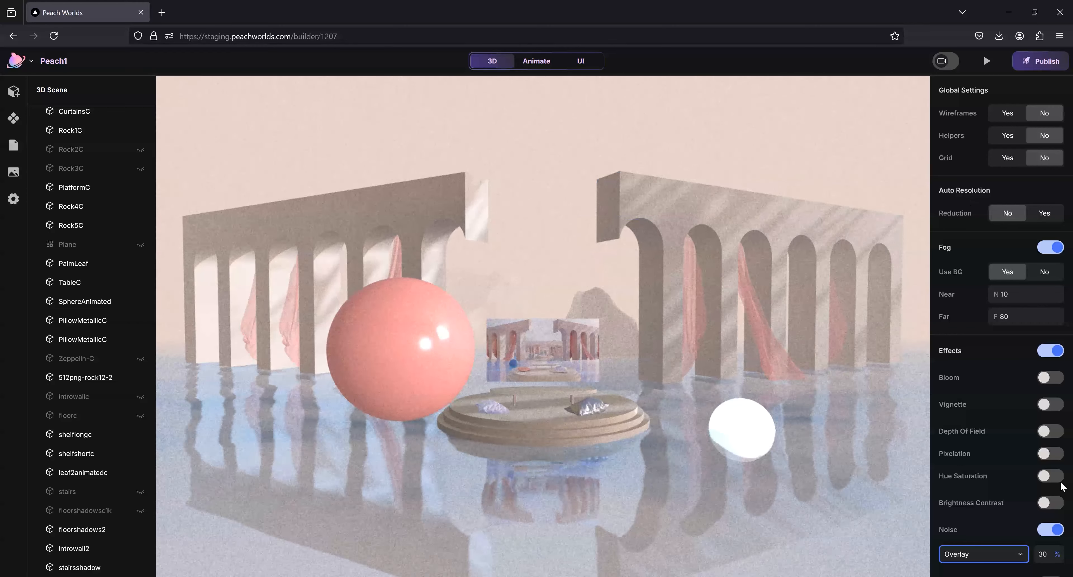
{"action": "left_click_drag", "start_coordinate": [1042, 553], "coordinate": [1042, 570]}
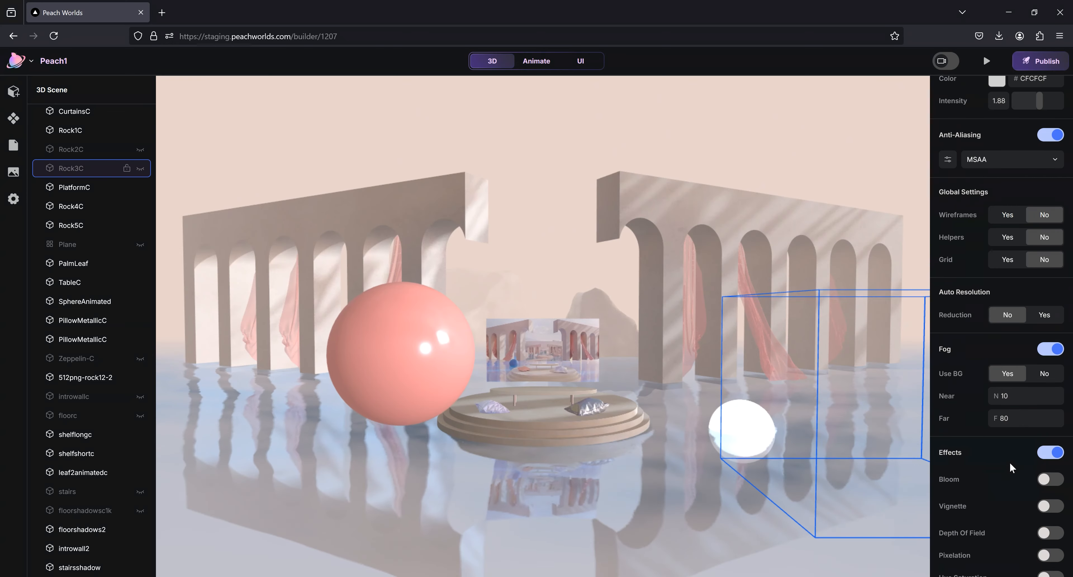
{"action": "scroll", "coordinate": [1009, 463], "scroll_direction": "up", "scroll_amount": 3}
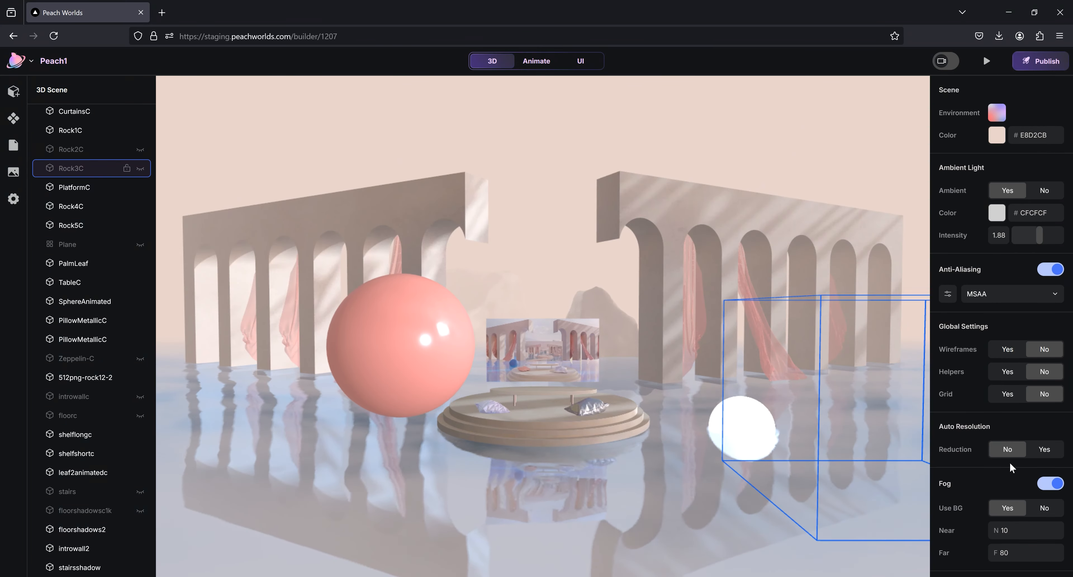
{"action": "scroll", "coordinate": [1009, 462], "scroll_direction": "down", "scroll_amount": 3}
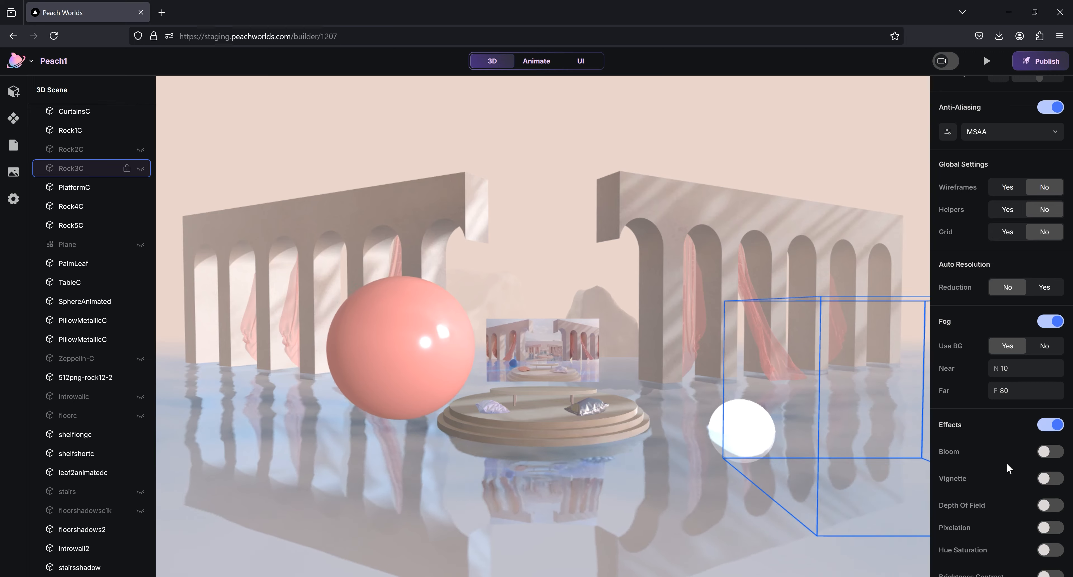
{"action": "scroll", "coordinate": [1007, 463], "scroll_direction": "down", "scroll_amount": 2}
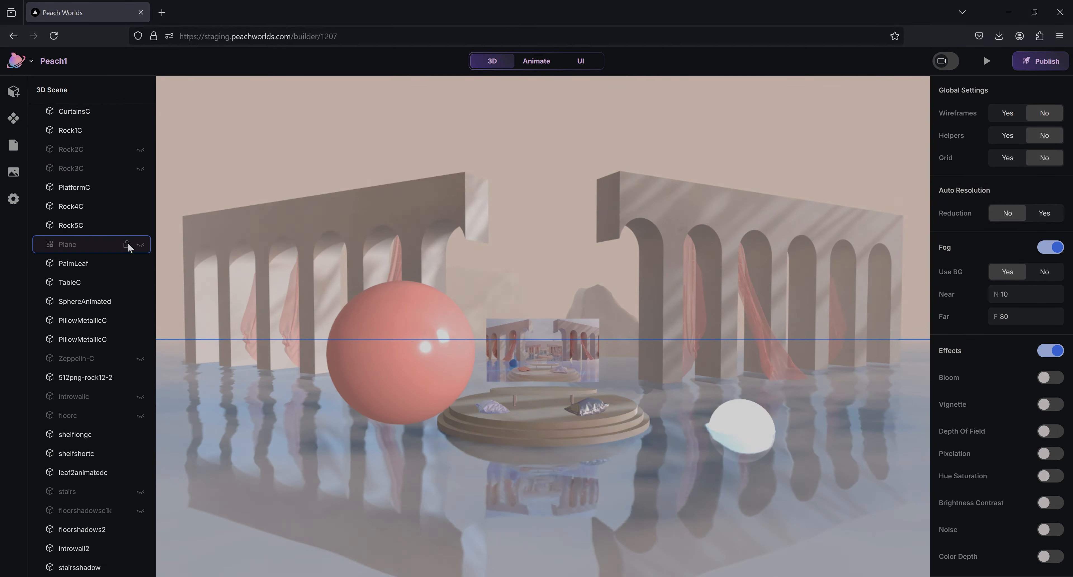